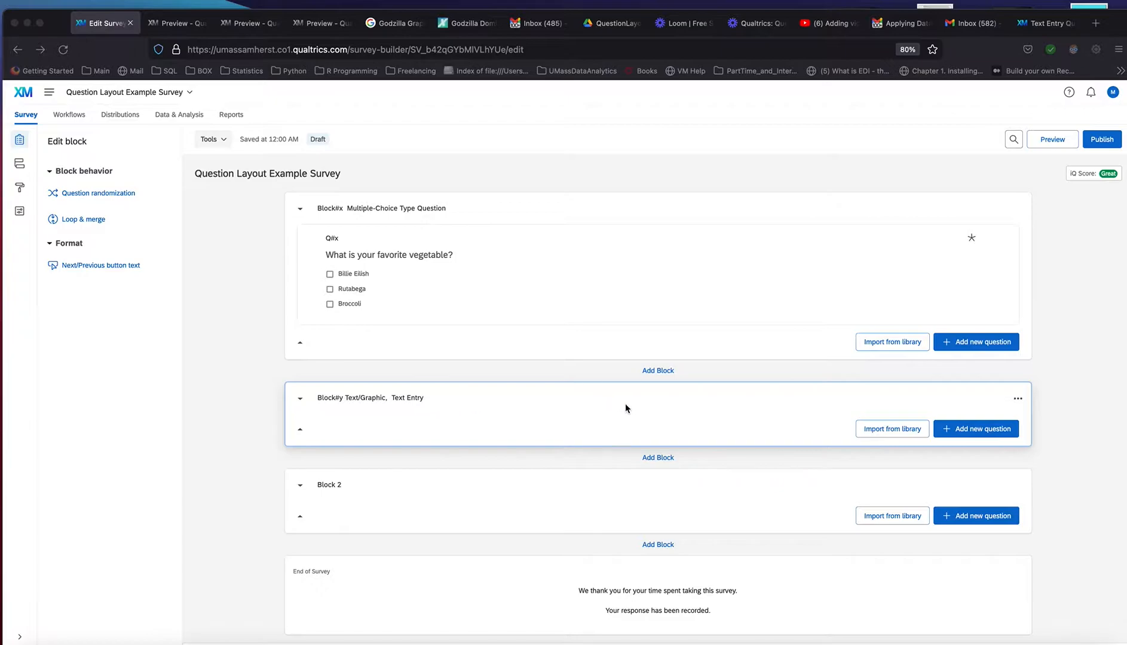
Add two Text / Graphic questions to the Block#y Text/Graphic, Text Entry block
click(626, 407)
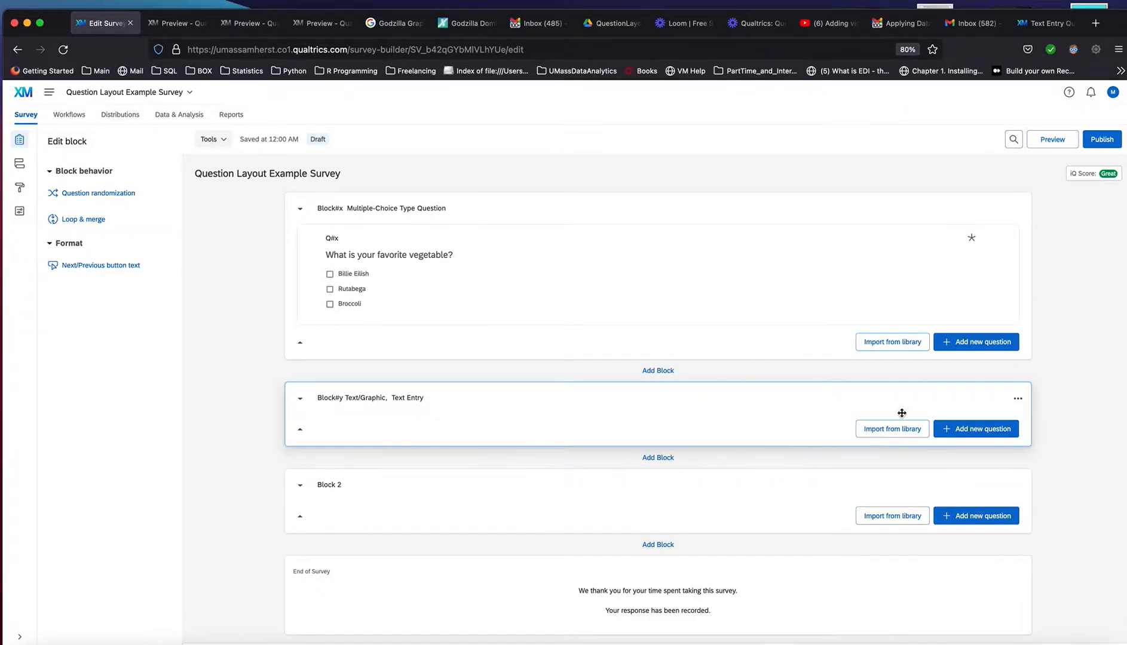
click(955, 430)
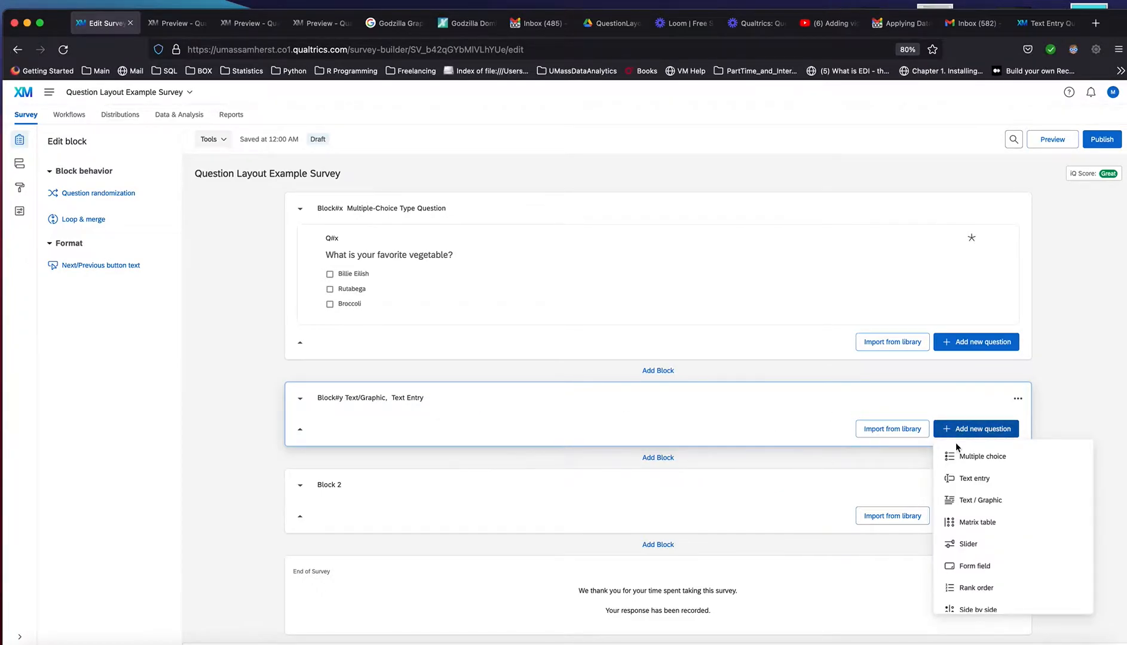
click(975, 497)
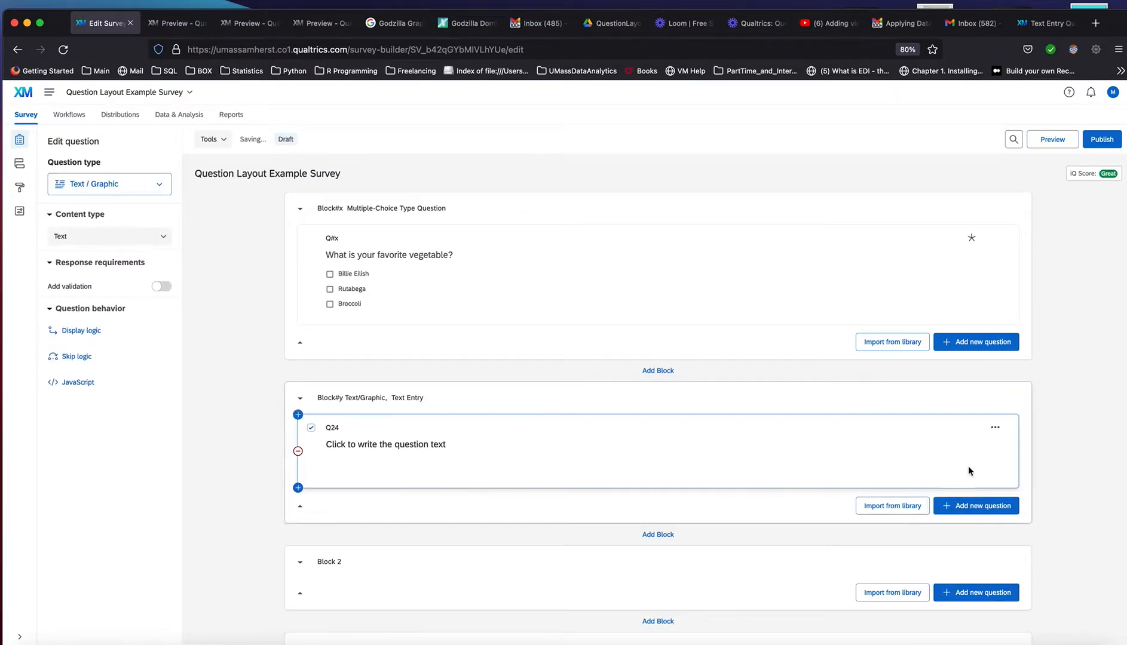
click(977, 506)
click(965, 381)
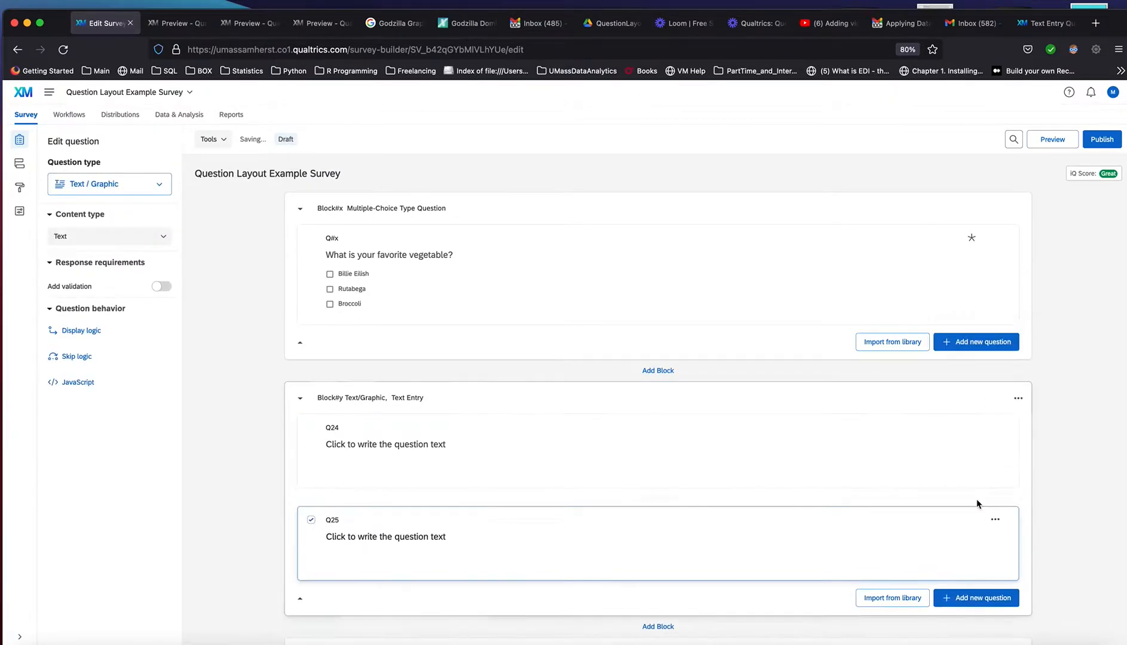
Add a Text entry question below the two Text / Graphic questions in the same block
click(989, 598)
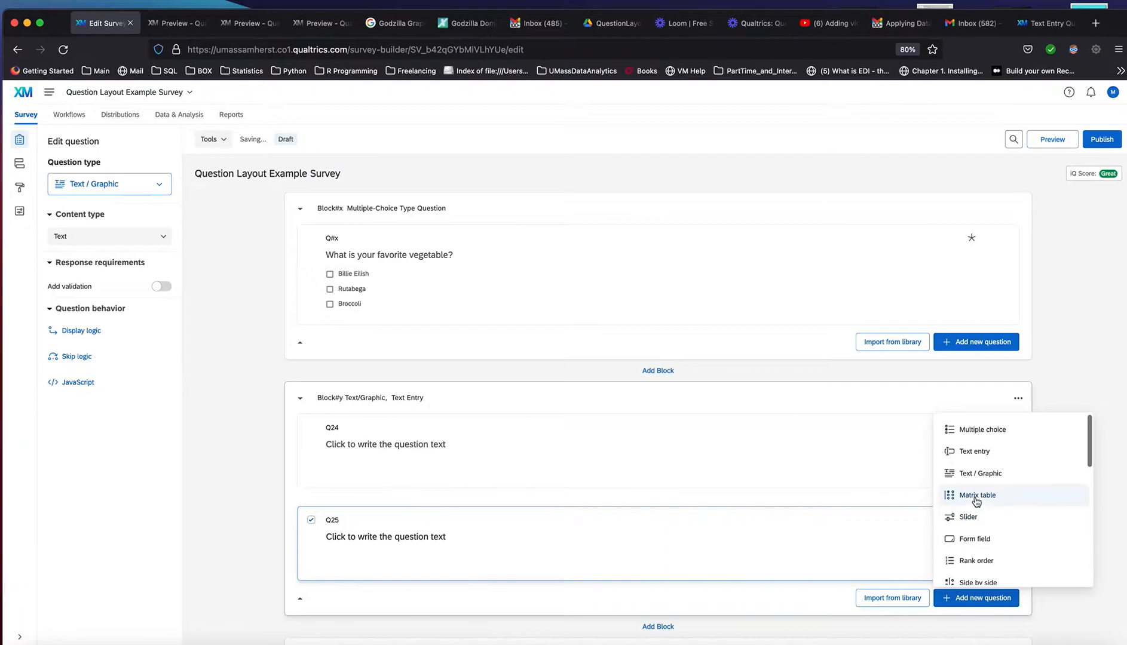
click(974, 452)
scroll(827, 483, down, 3)
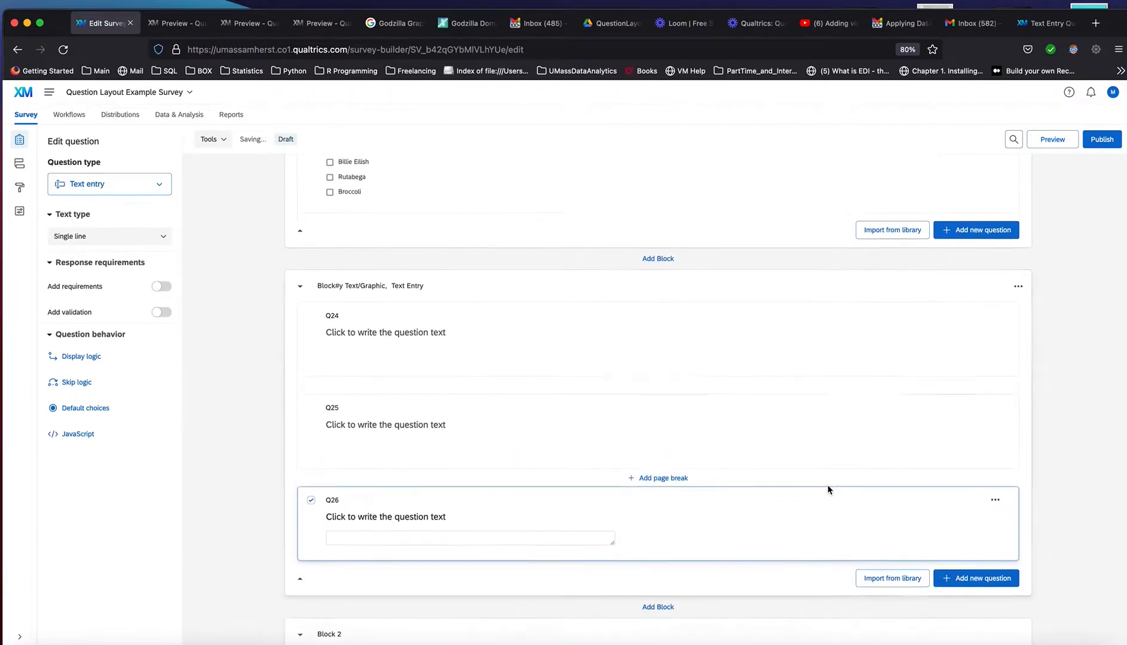
Examine the content type options available for the first Text / Graphic question, Q24
click(450, 288)
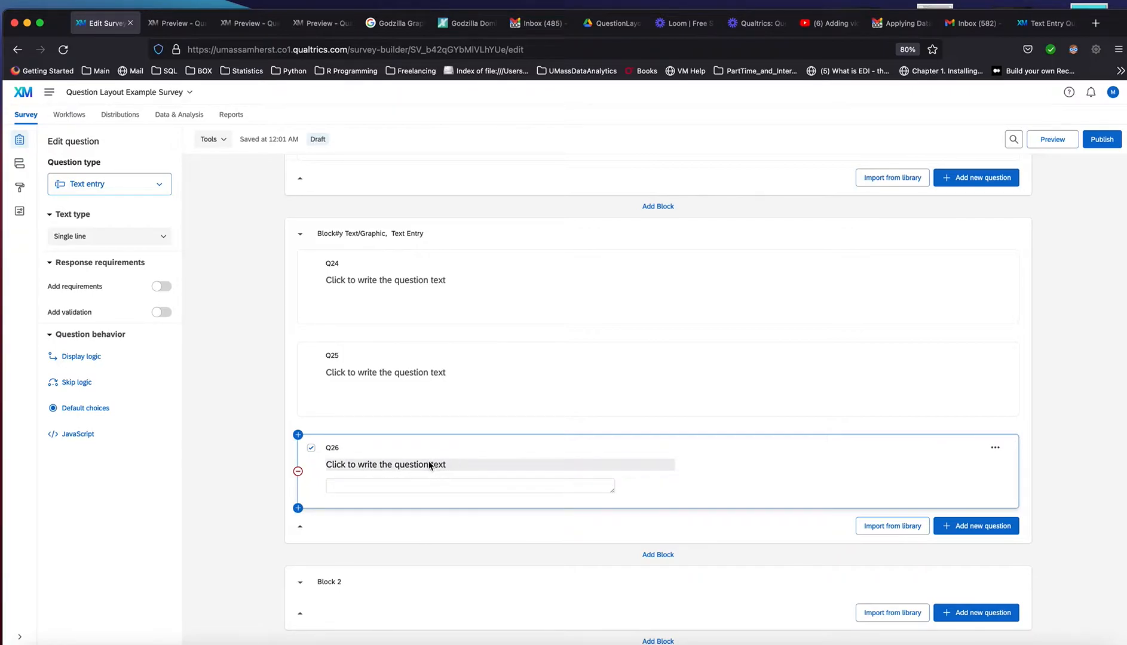
click(408, 309)
click(430, 388)
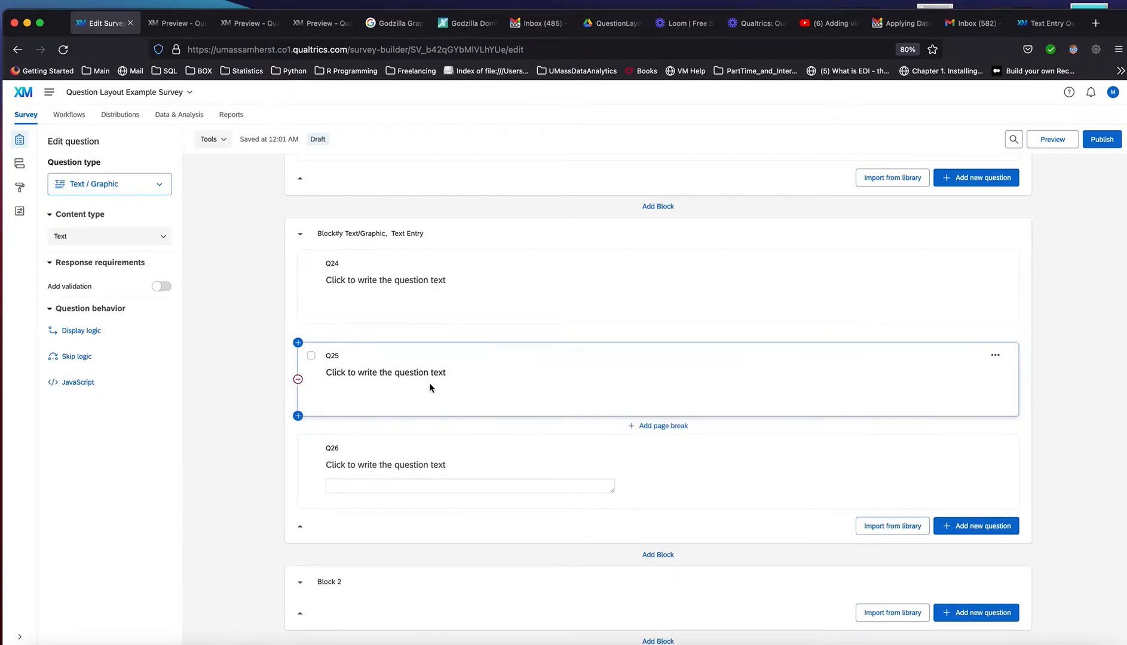
click(421, 300)
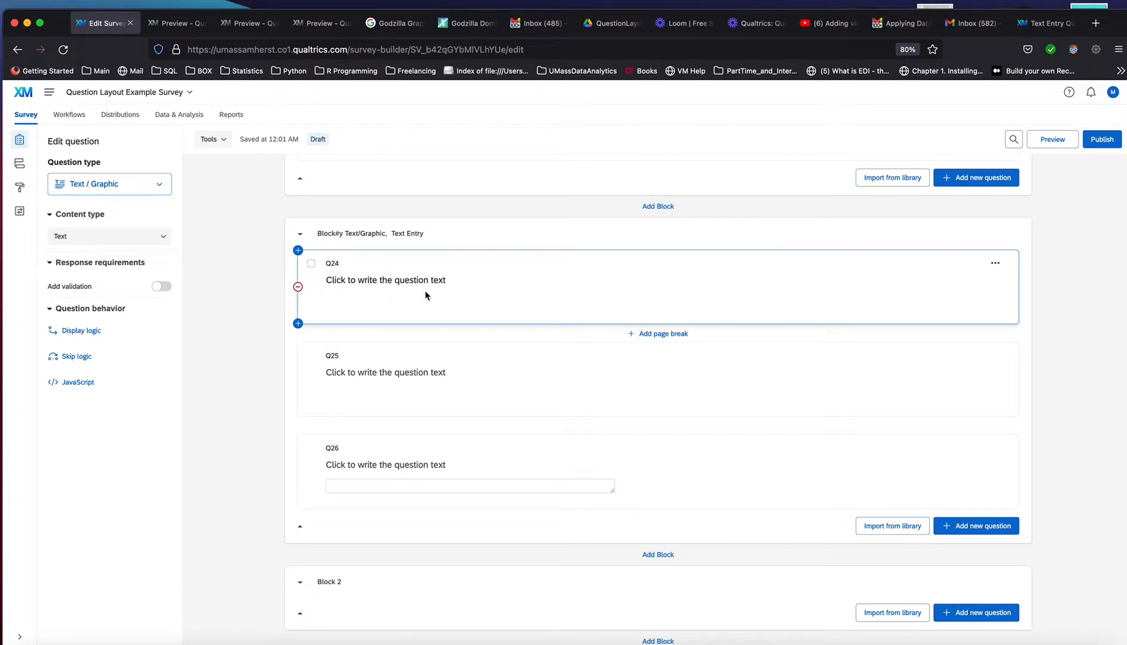
click(155, 236)
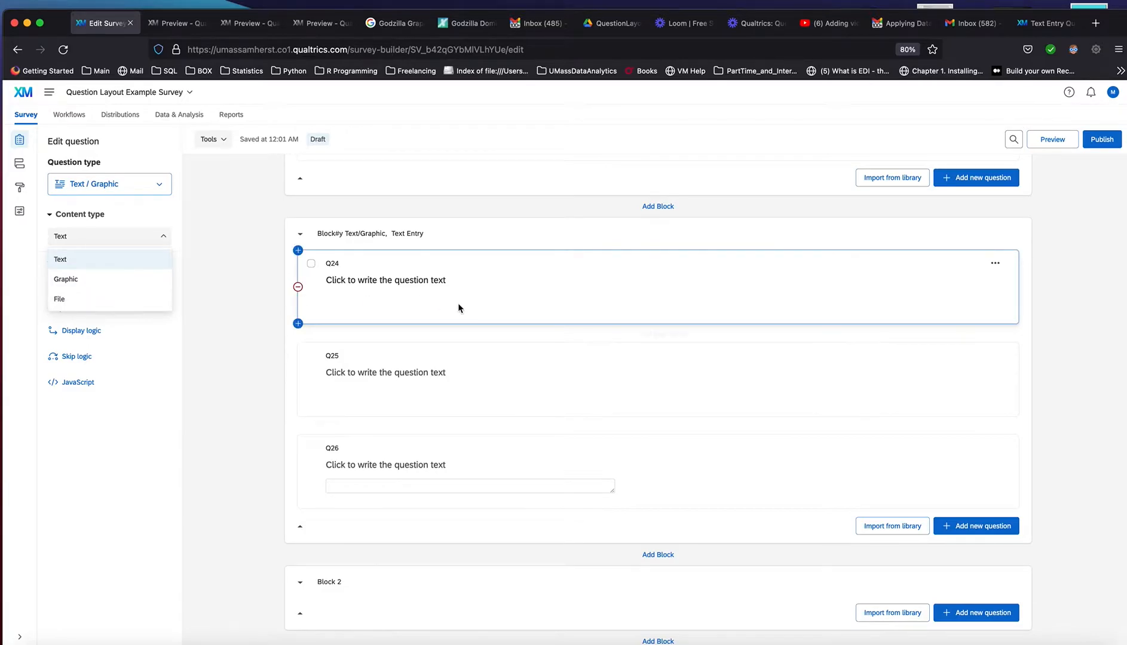
click(481, 304)
Replace the placeholder text of question Q24 with "Please take a look a this picture:"
click(423, 279)
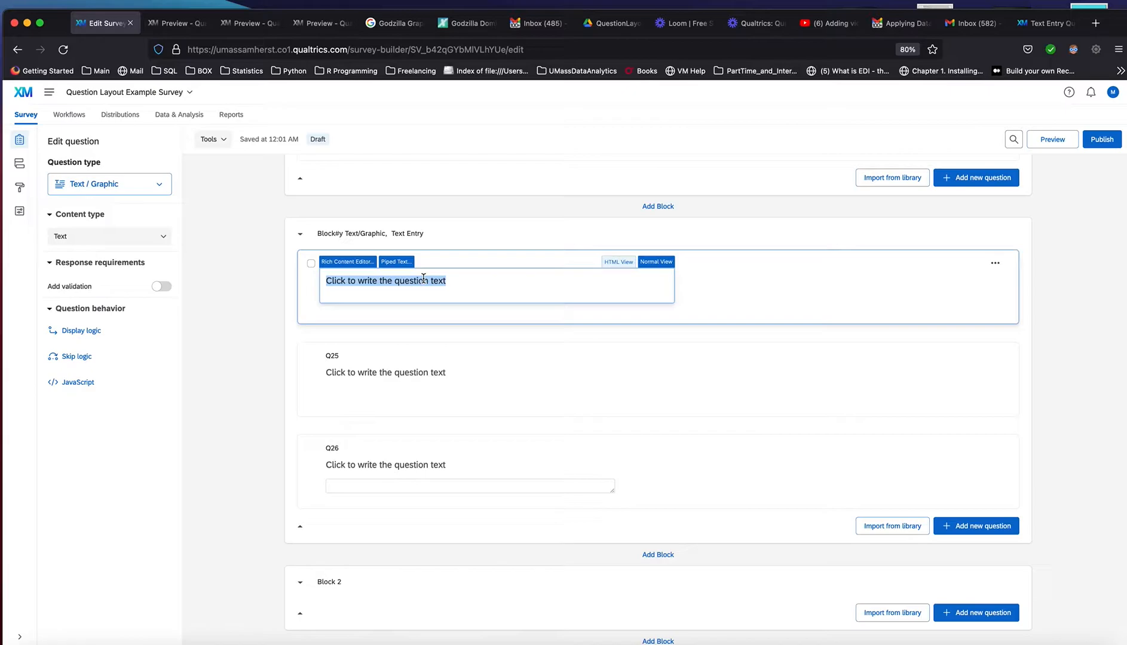
key(BackSpace)
text(Ple)
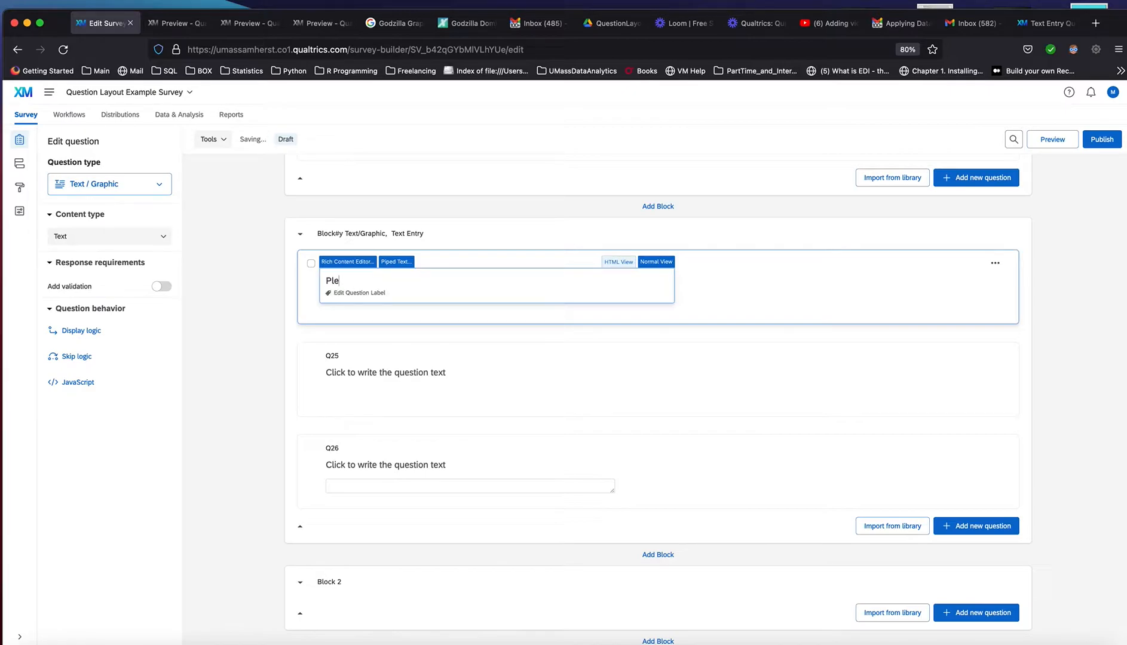
text(ase lake a )
text(look a this )
text(picture)
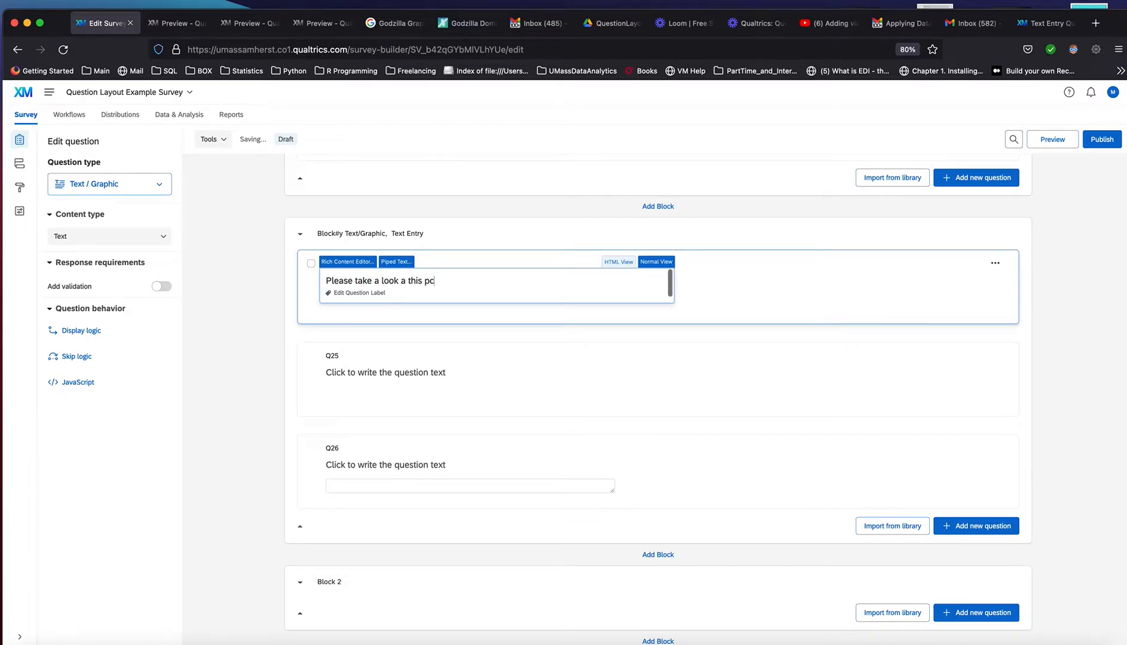
text(:)
click(706, 287)
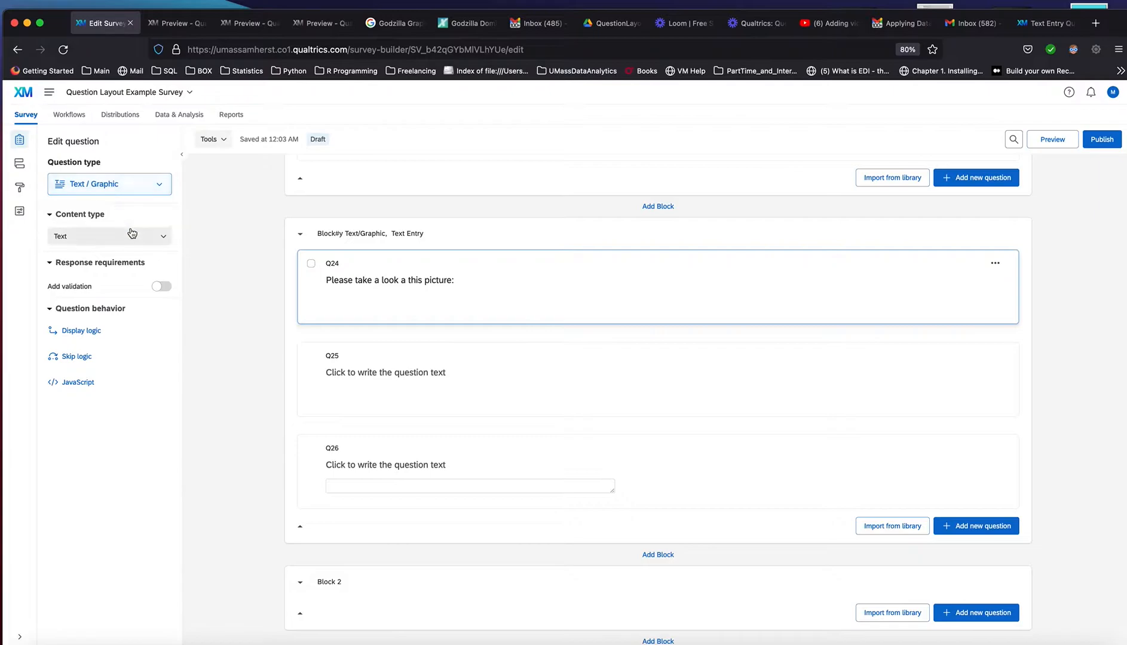
Change Q24's content type to Graphic and insert the Godzilla picture from the personal graphics library
click(137, 239)
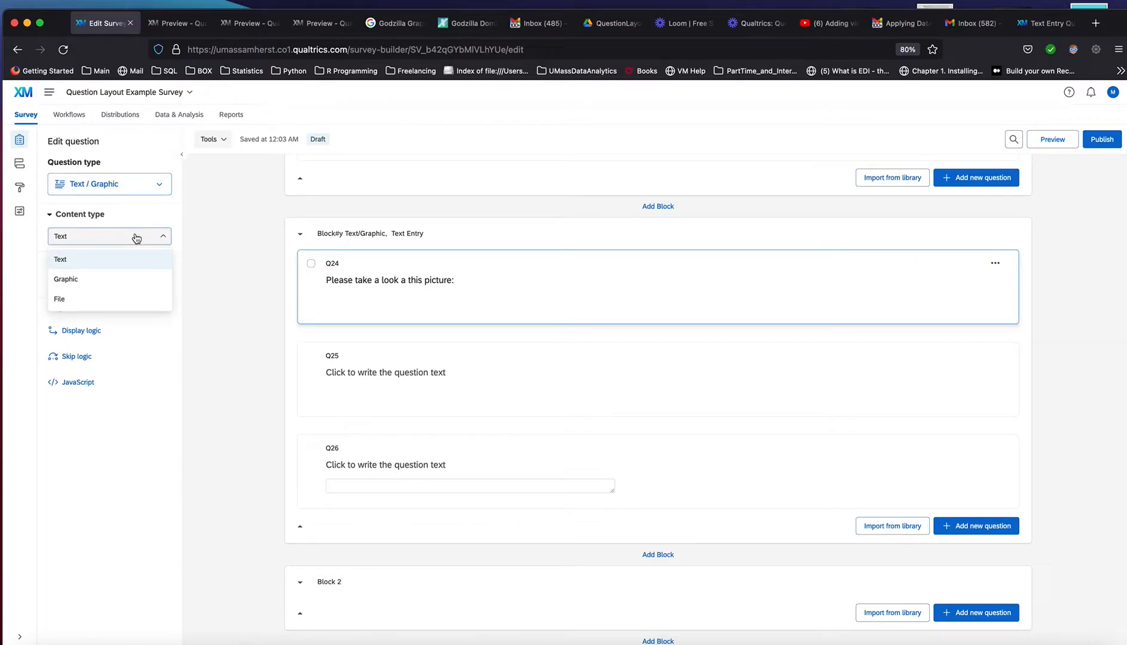
click(134, 280)
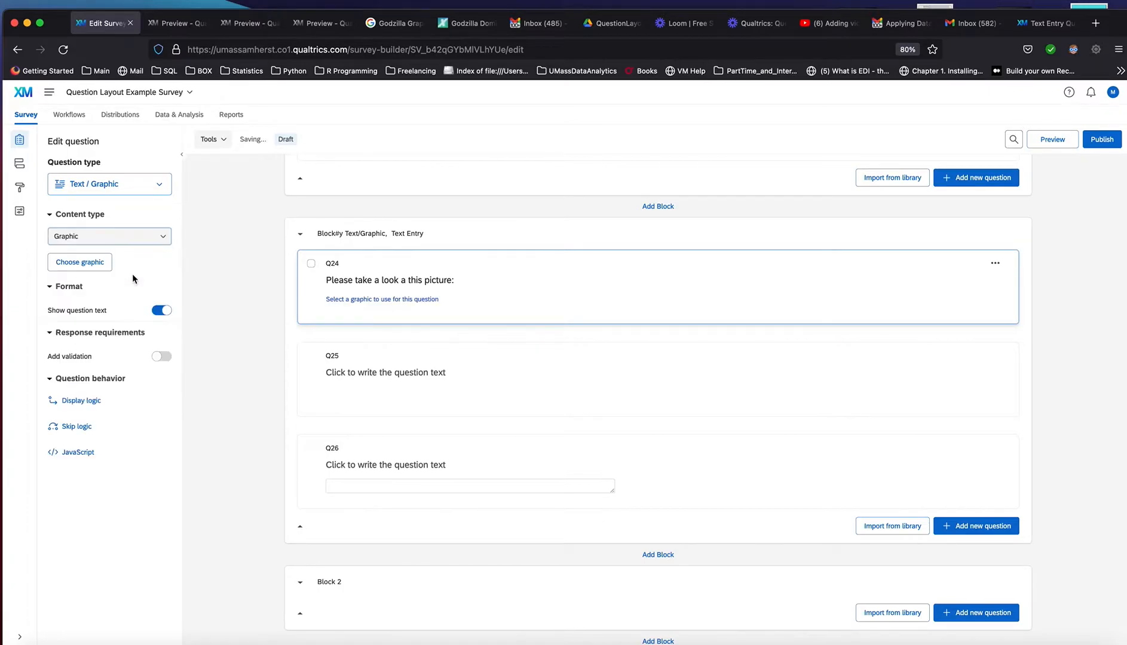
click(392, 298)
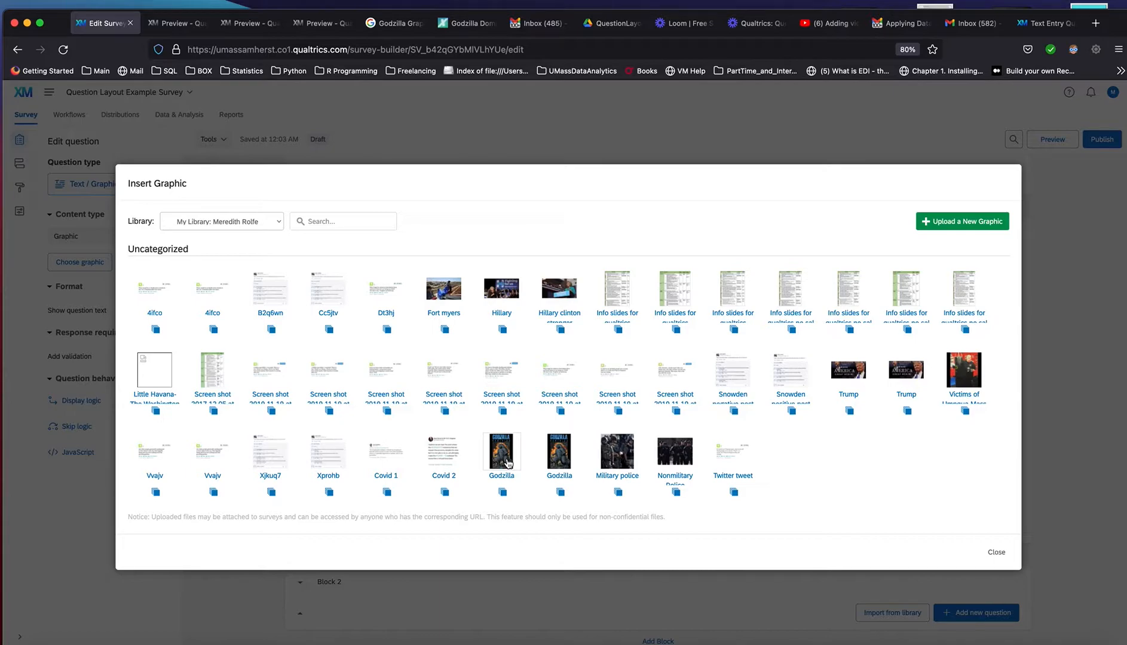
click(502, 453)
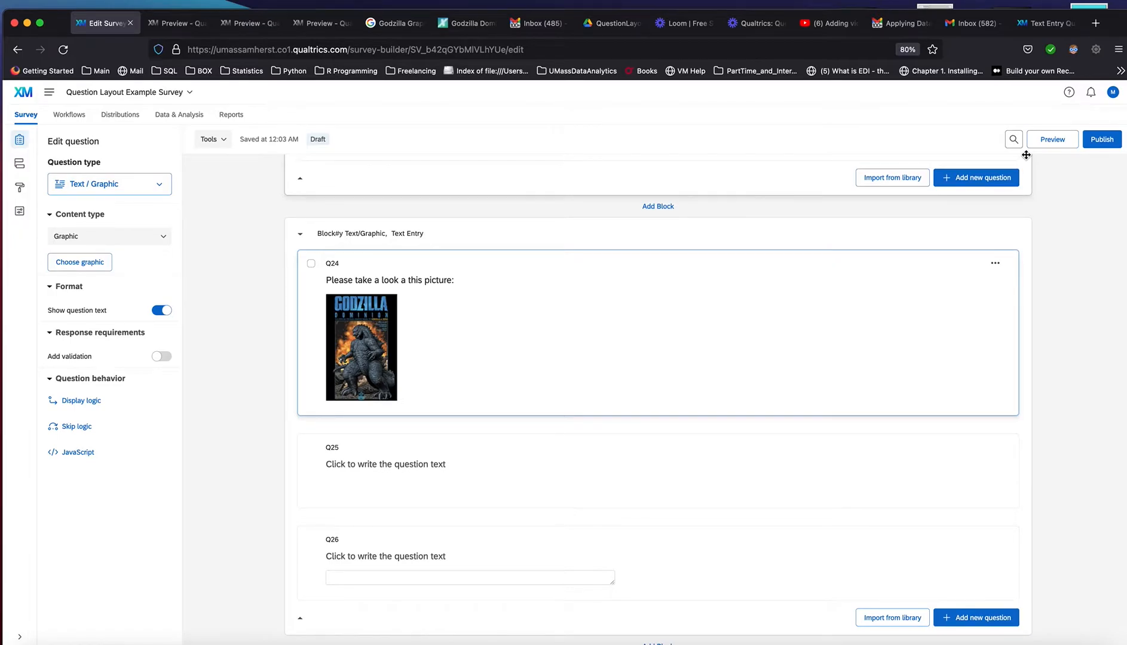
Preview question Q24 with its Godzilla picture, then close the preview
mouse_move(1019, 245)
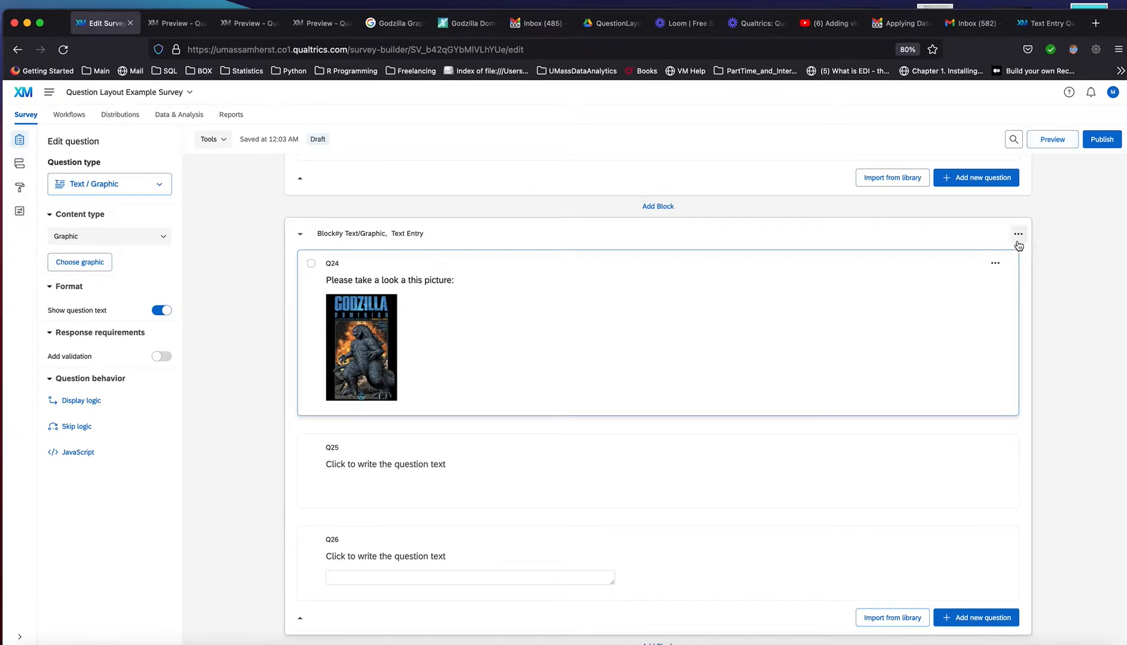
click(994, 266)
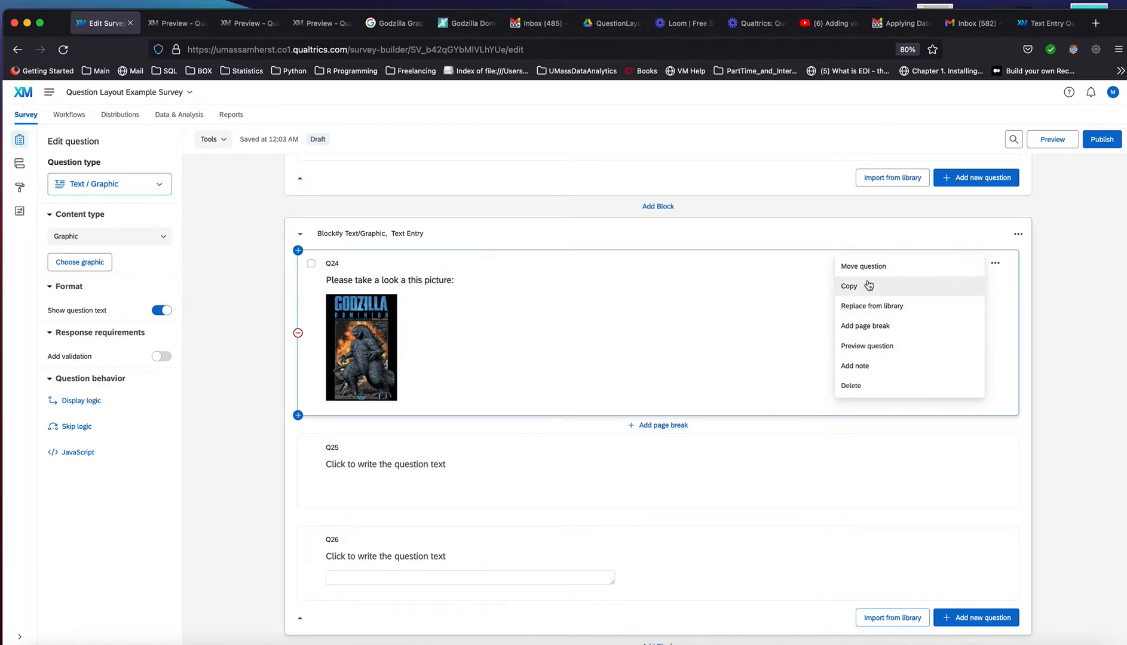
click(881, 346)
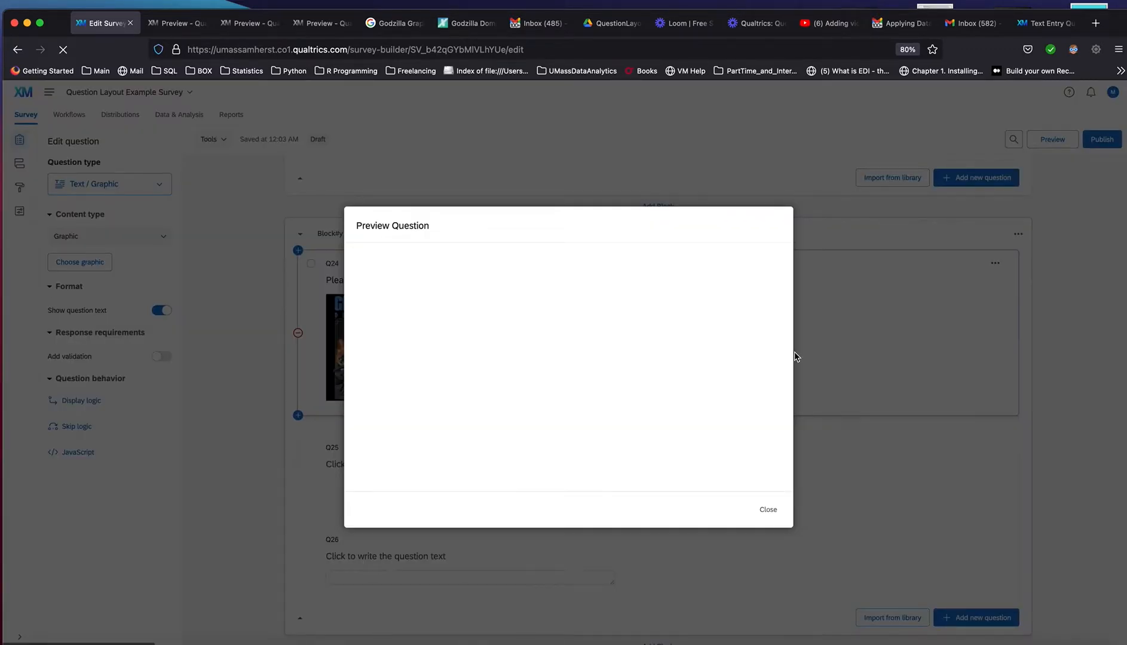
scroll(741, 383, down, 2)
scroll(736, 387, down, 1)
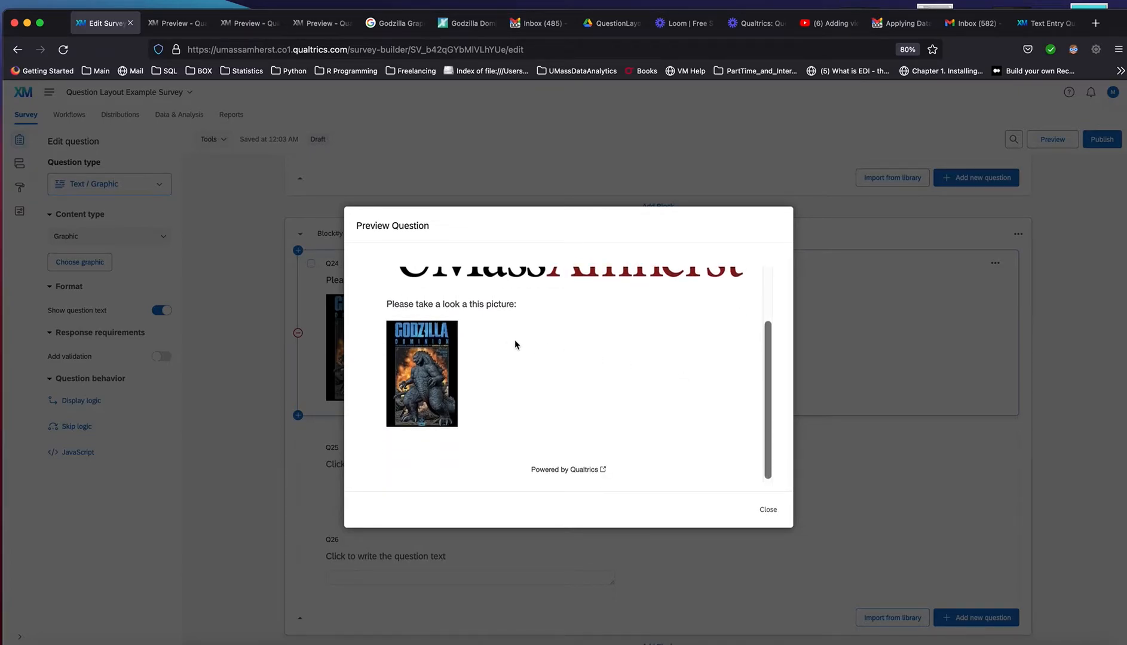
click(768, 509)
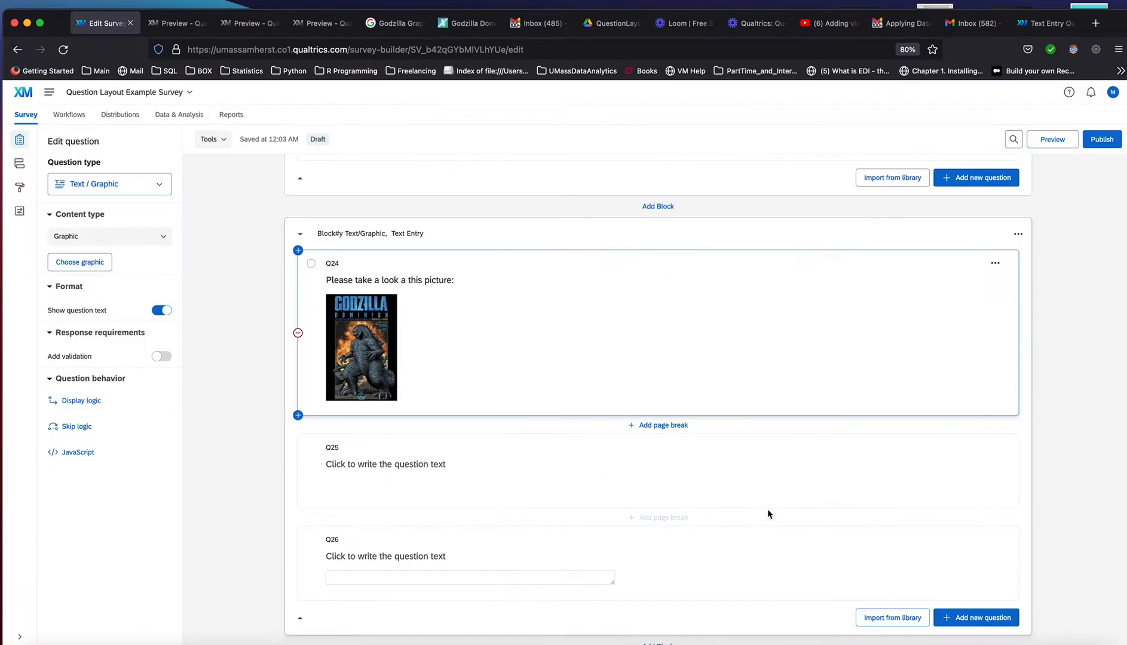
Replace the placeholder text of question Q25 with "Please take a look at this movie clip:"
click(442, 466)
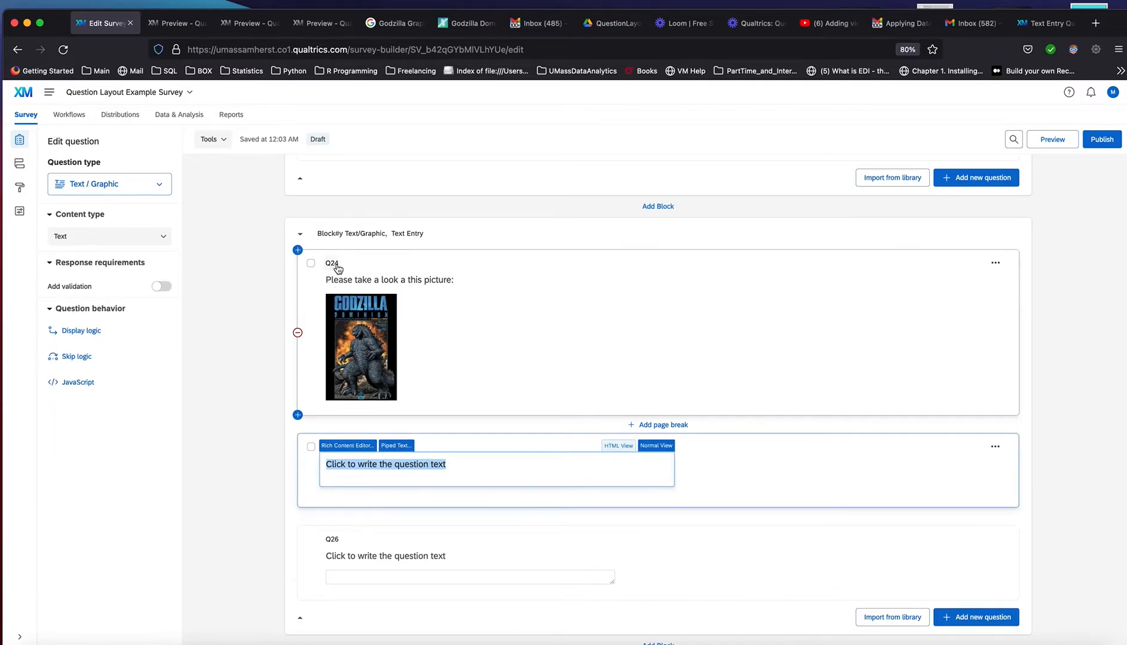
click(451, 467)
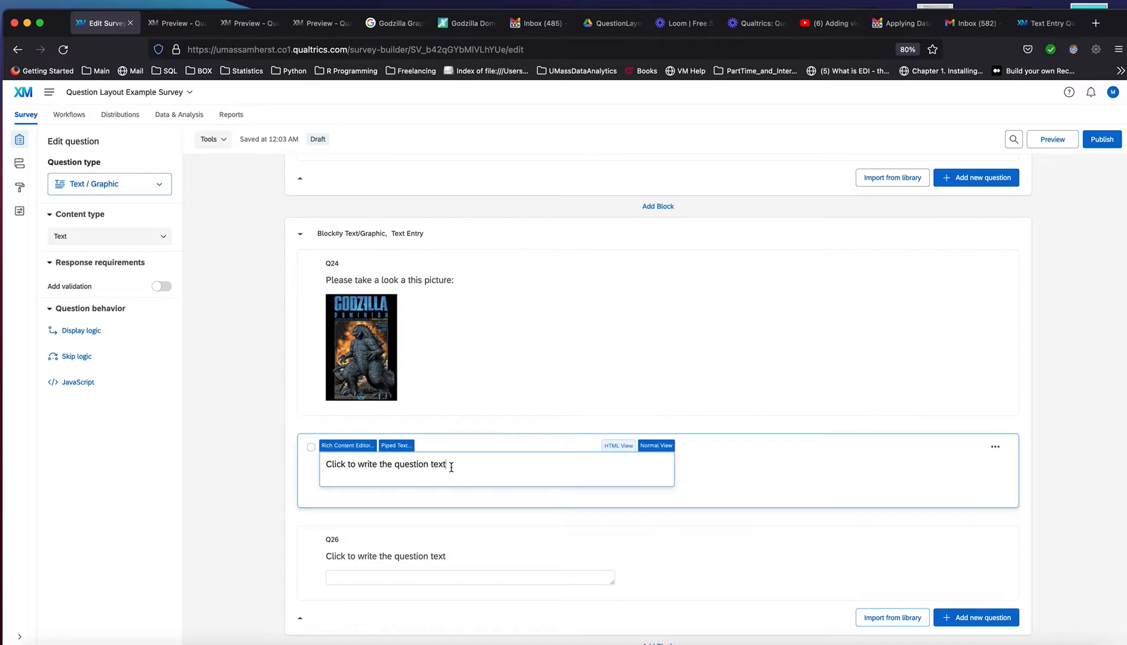
drag(451, 467, 337, 461)
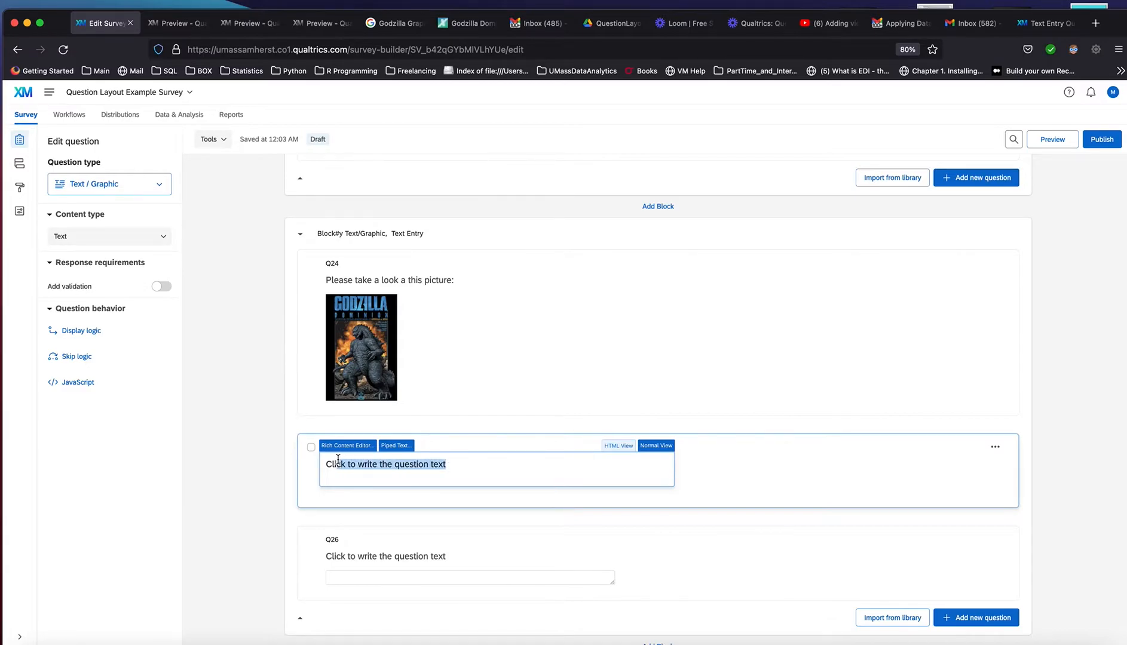
text(Pl)
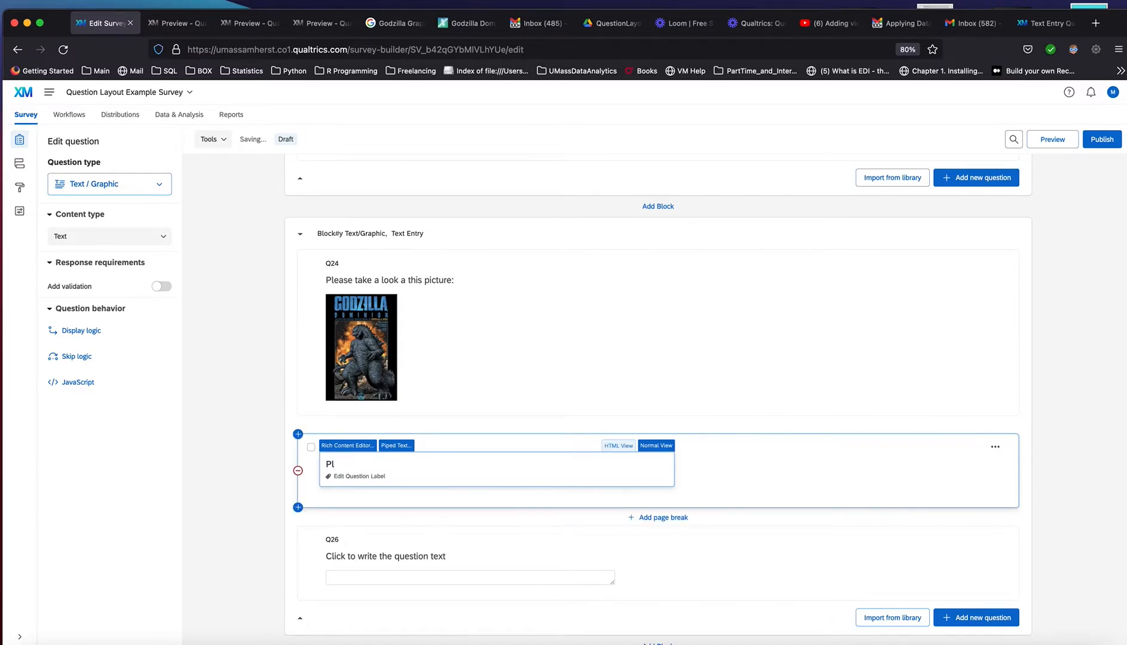
text(ease take a look at this)
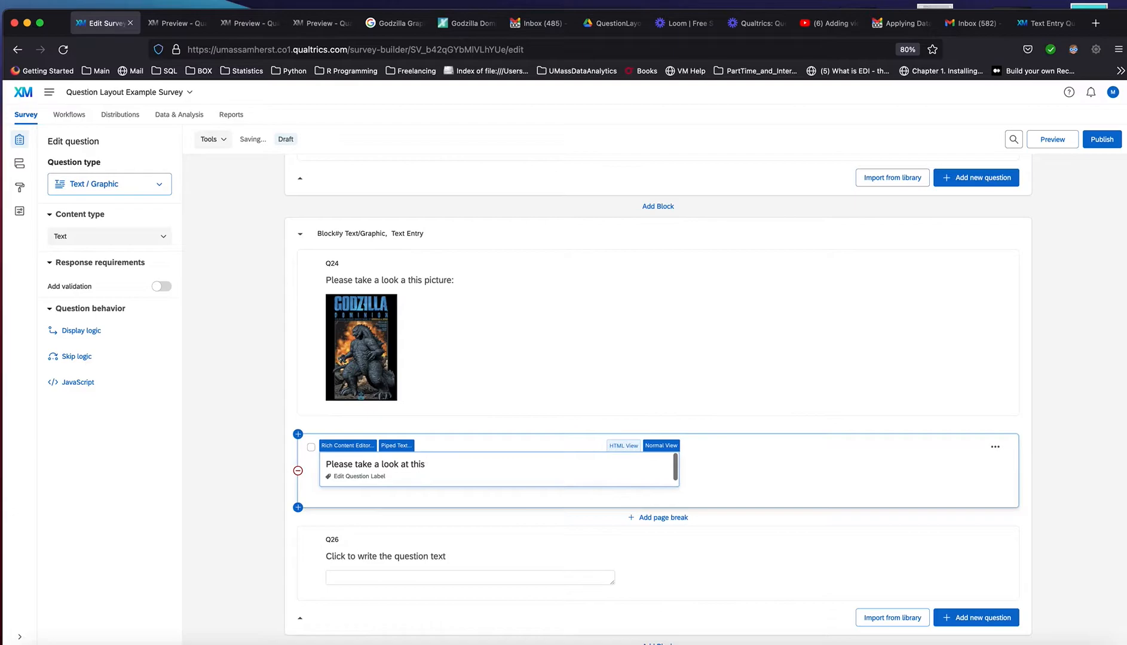
text( movie cli)
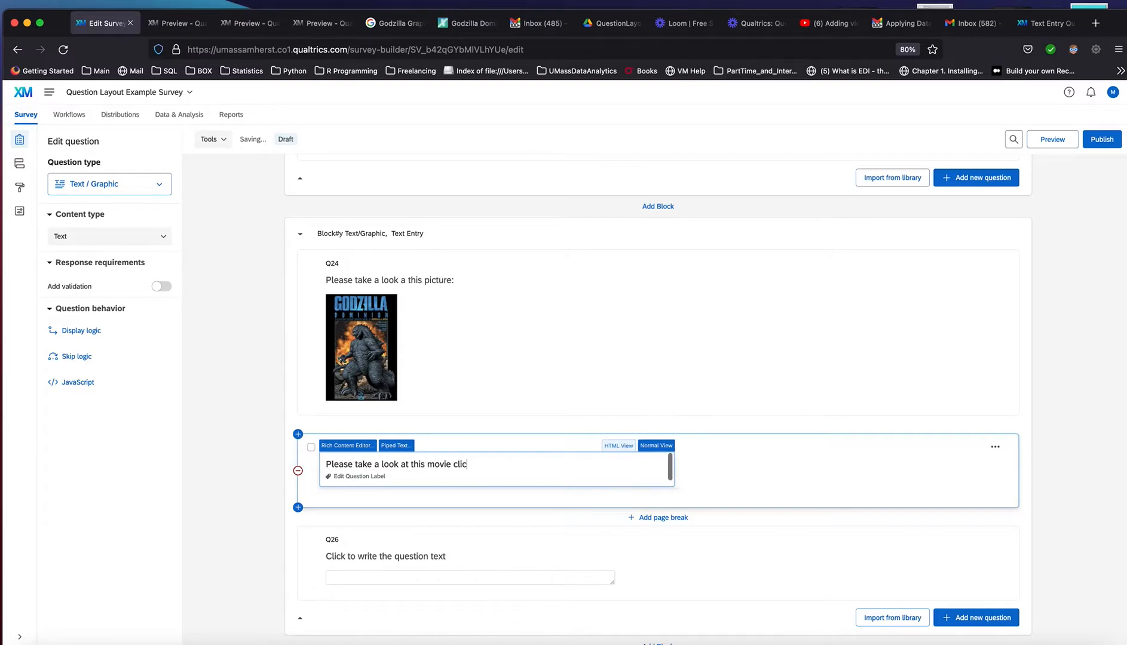
text(p:)
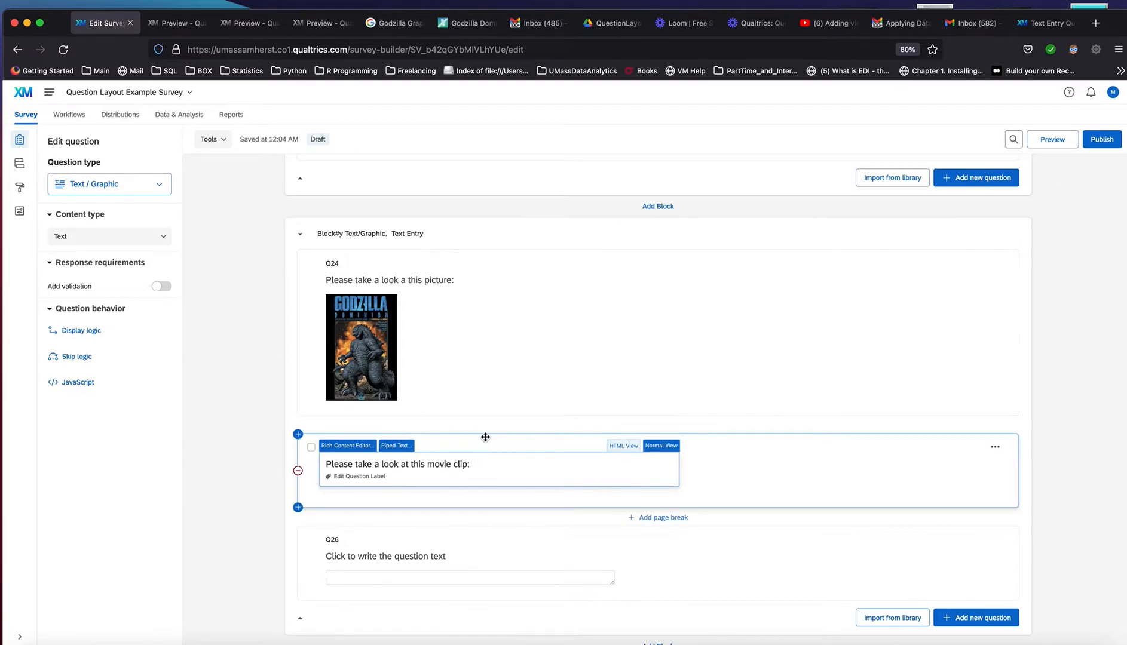
Open question Q25's text for editing in HTML view
click(624, 447)
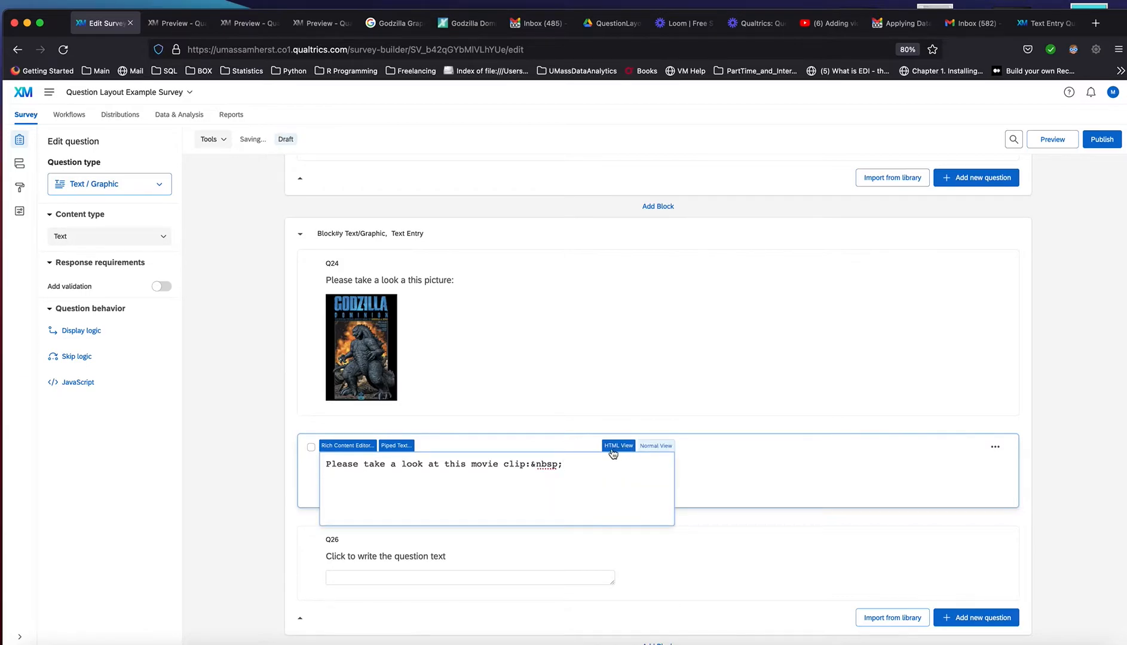
key(Return)
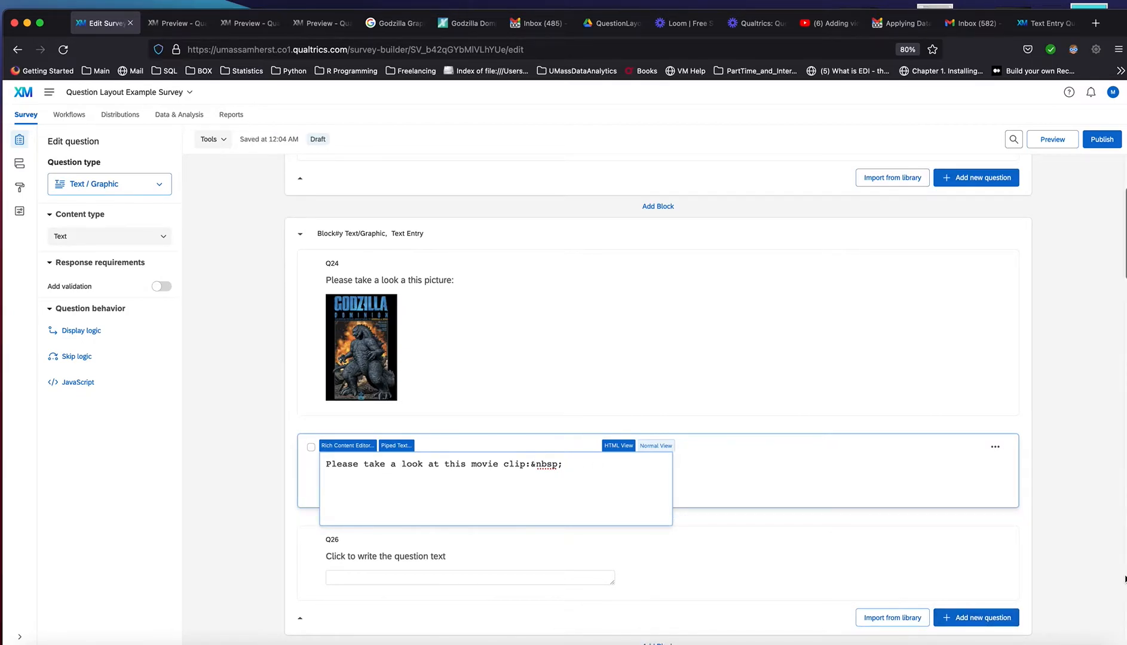
scroll(1124, 635, down, 10)
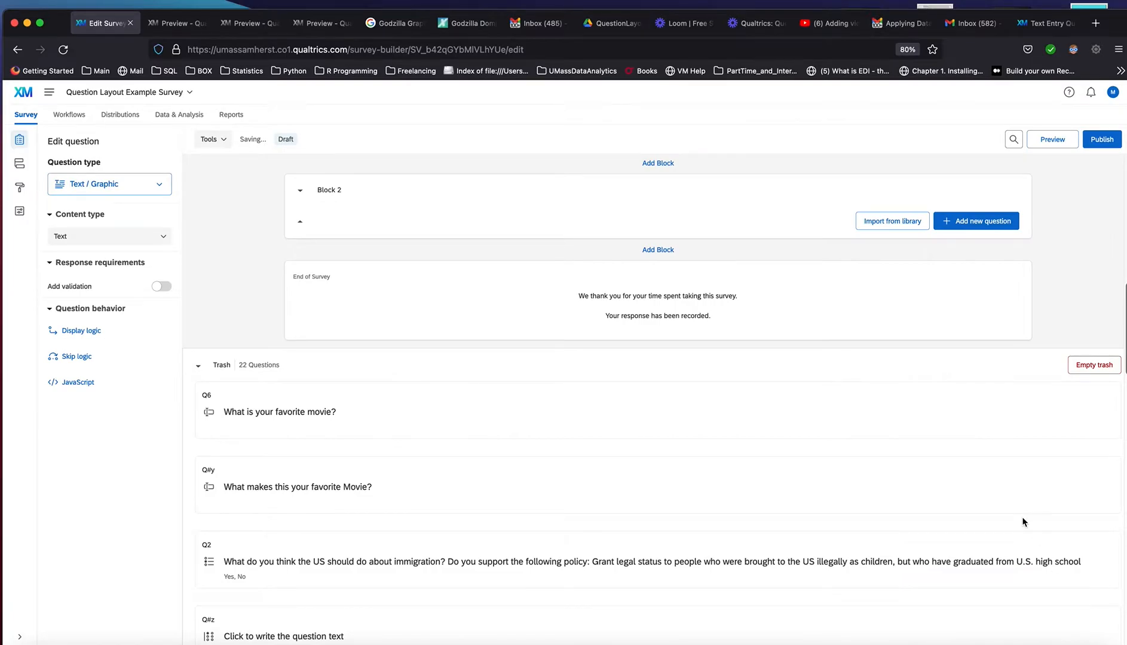
scroll(1022, 520, up, 8)
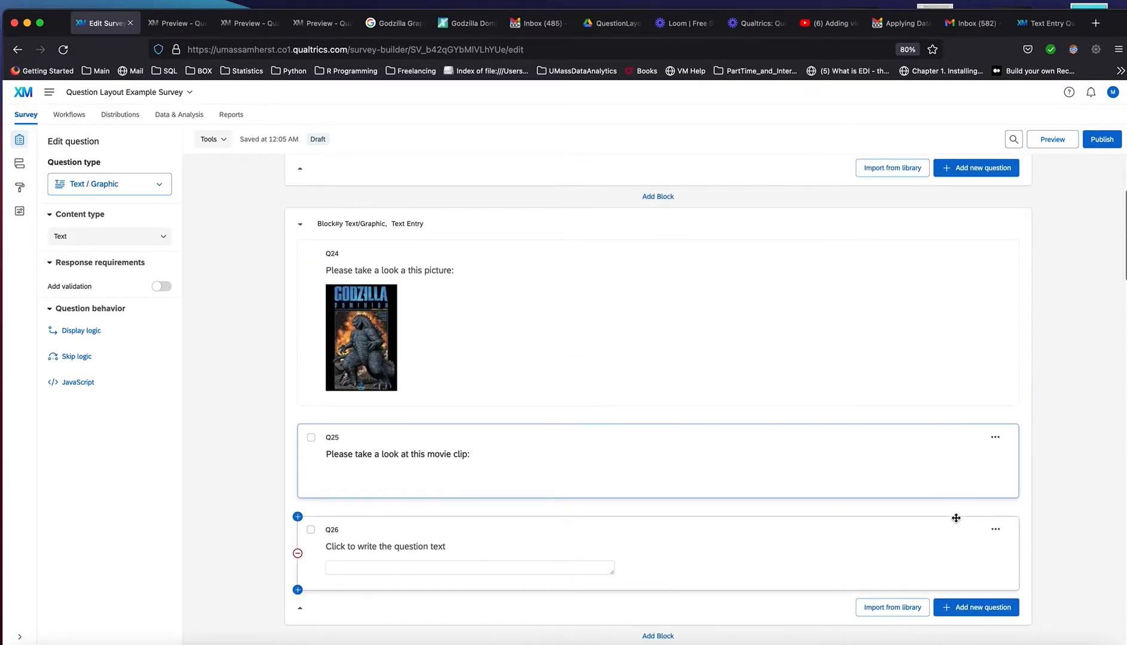
scroll(745, 523, up, 1)
click(463, 499)
click(618, 481)
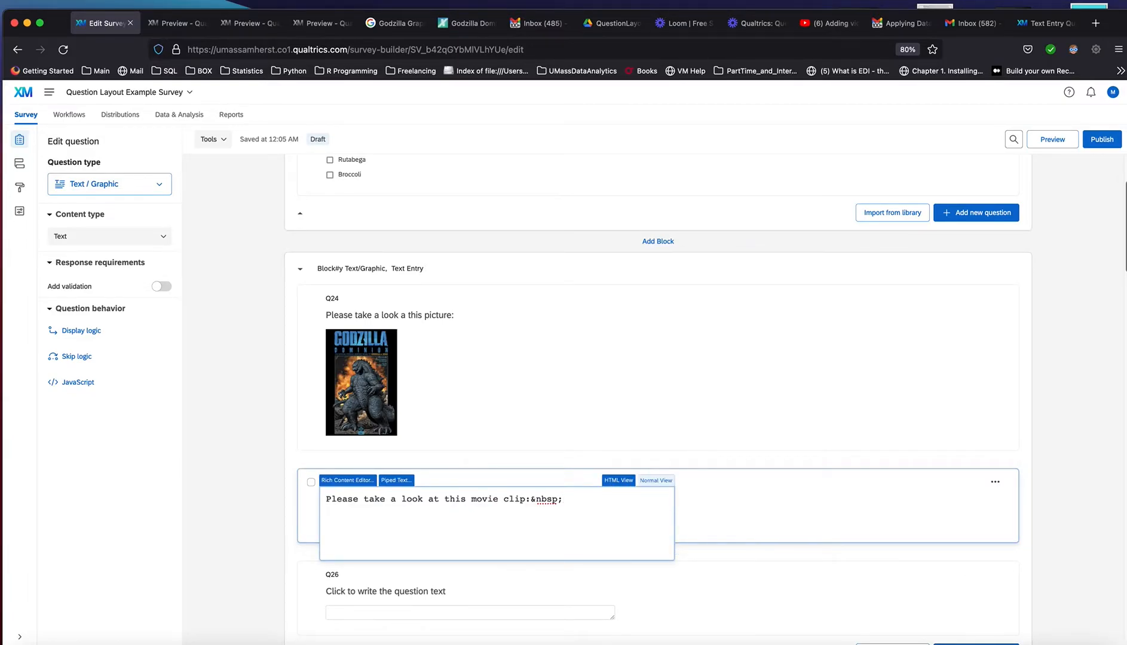
Shrink the browser window to uncover the desktop sticky note and copy its YouTube iframe embed code
drag(1126, 631, 1029, 573)
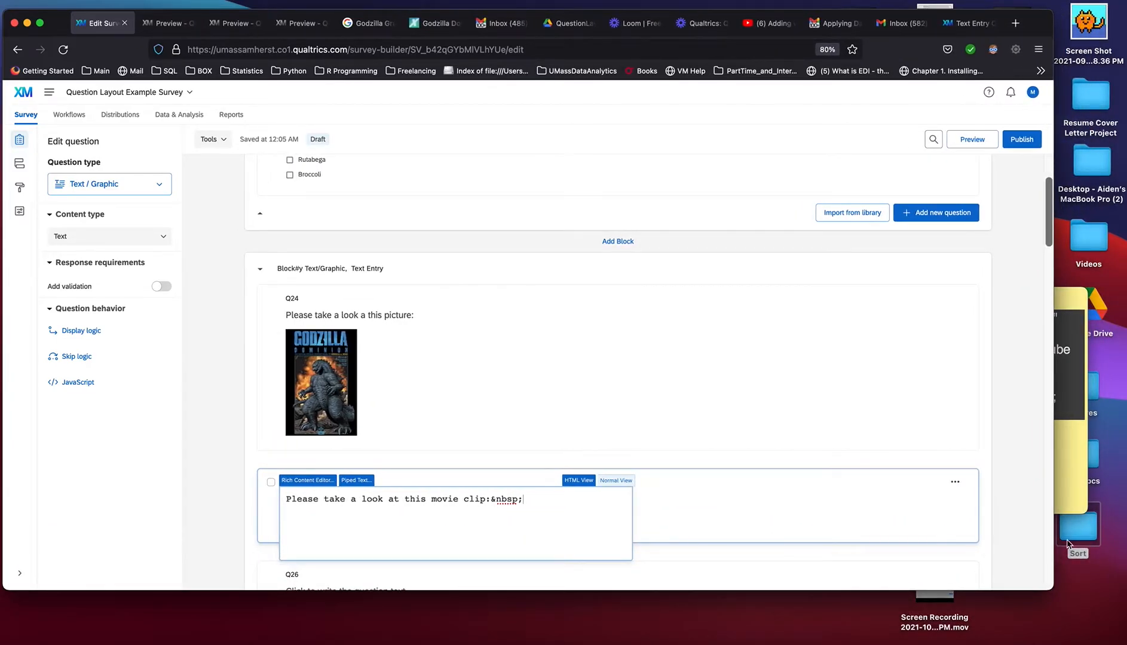
click(1069, 492)
click(1031, 456)
drag(1013, 429, 821, 292)
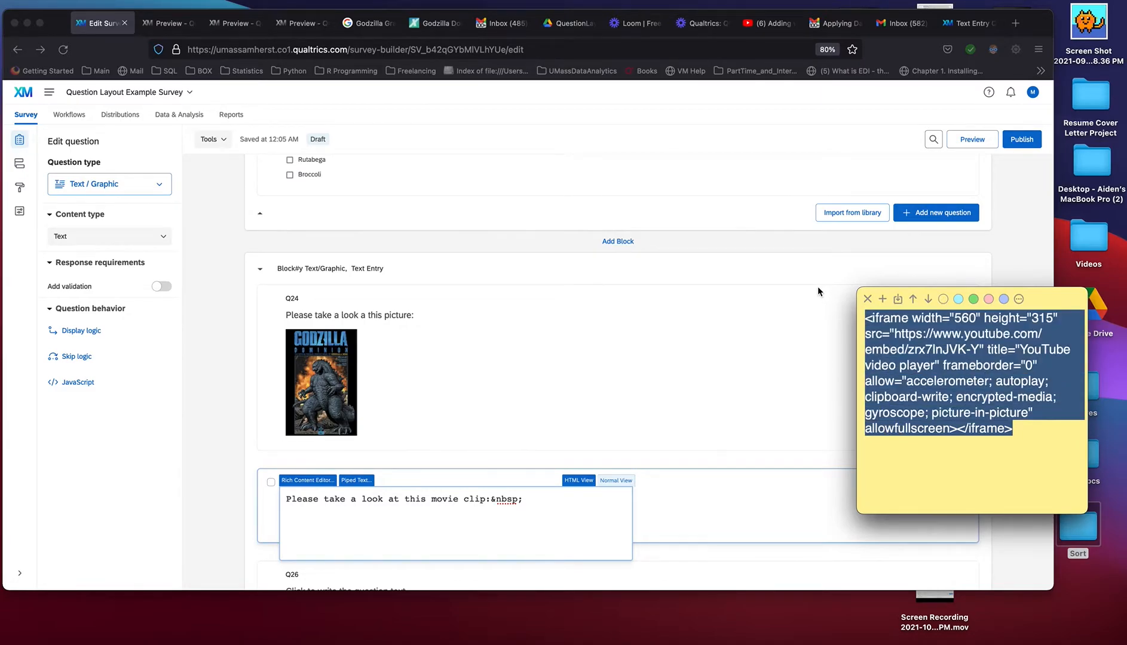
Paste the YouTube iframe embed code on a new line below Q25's text and finish editing
click(491, 520)
key(Return)
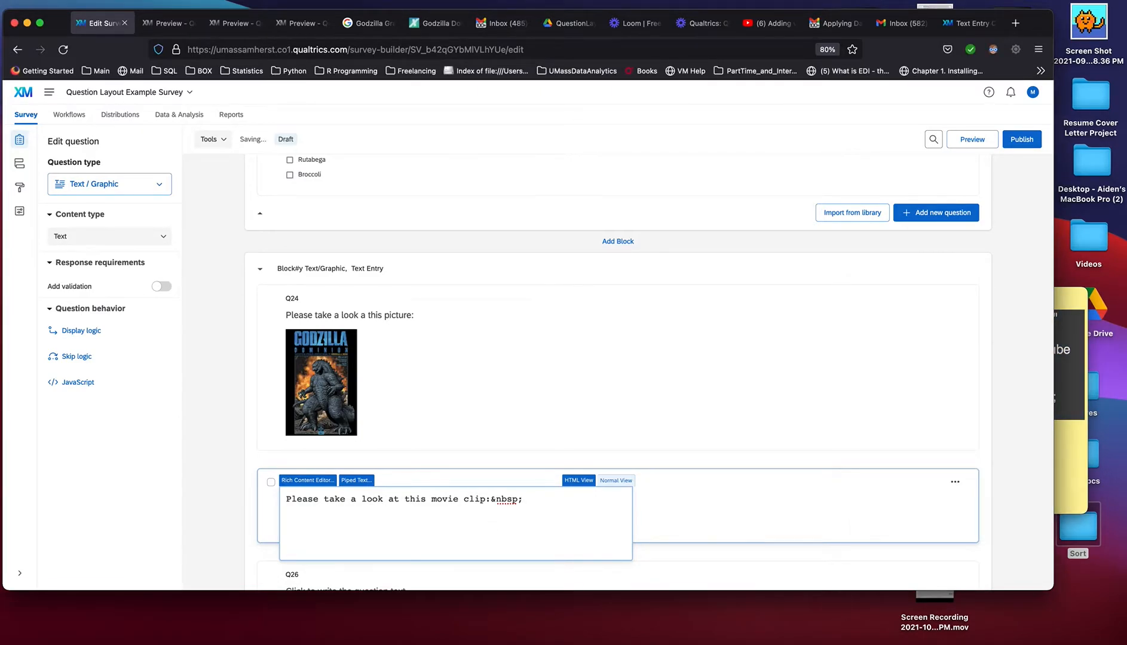
key(super+v)
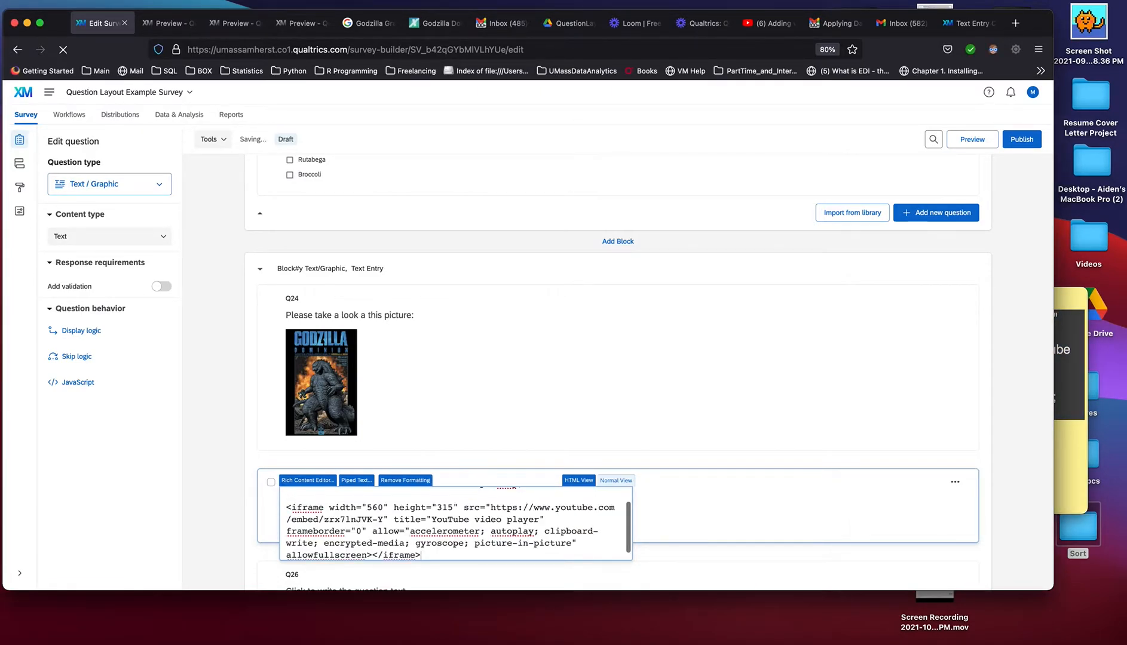
click(651, 514)
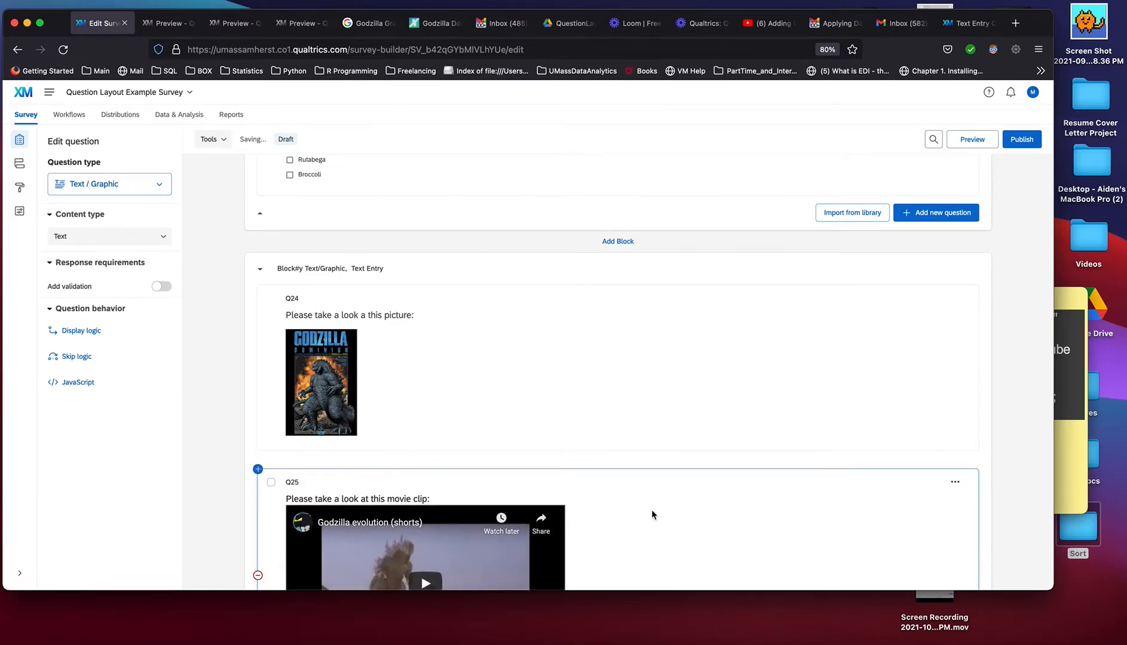
Insert a blank line between Q25's text and its embedded Godzilla video
scroll(651, 512, down, 4)
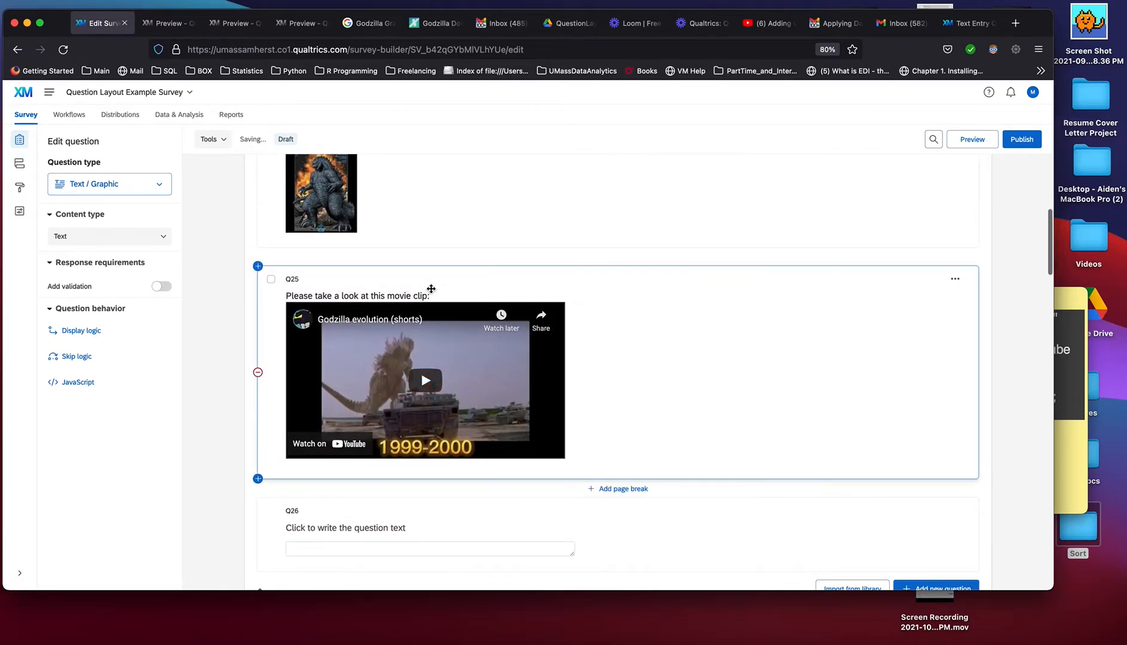
click(431, 295)
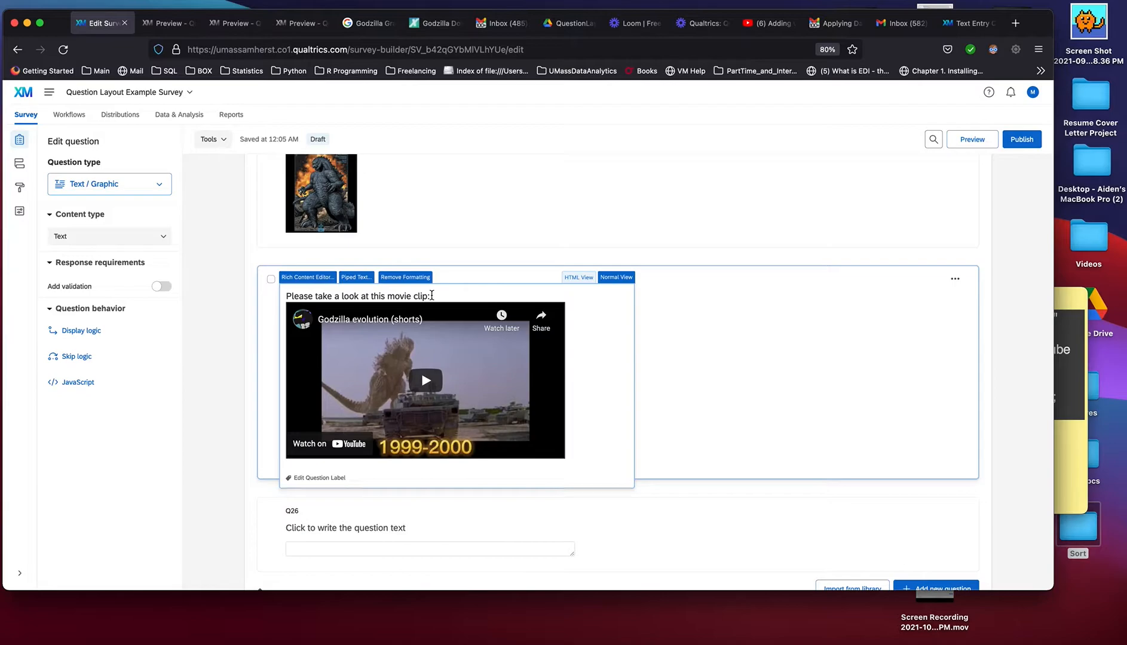
key(Return)
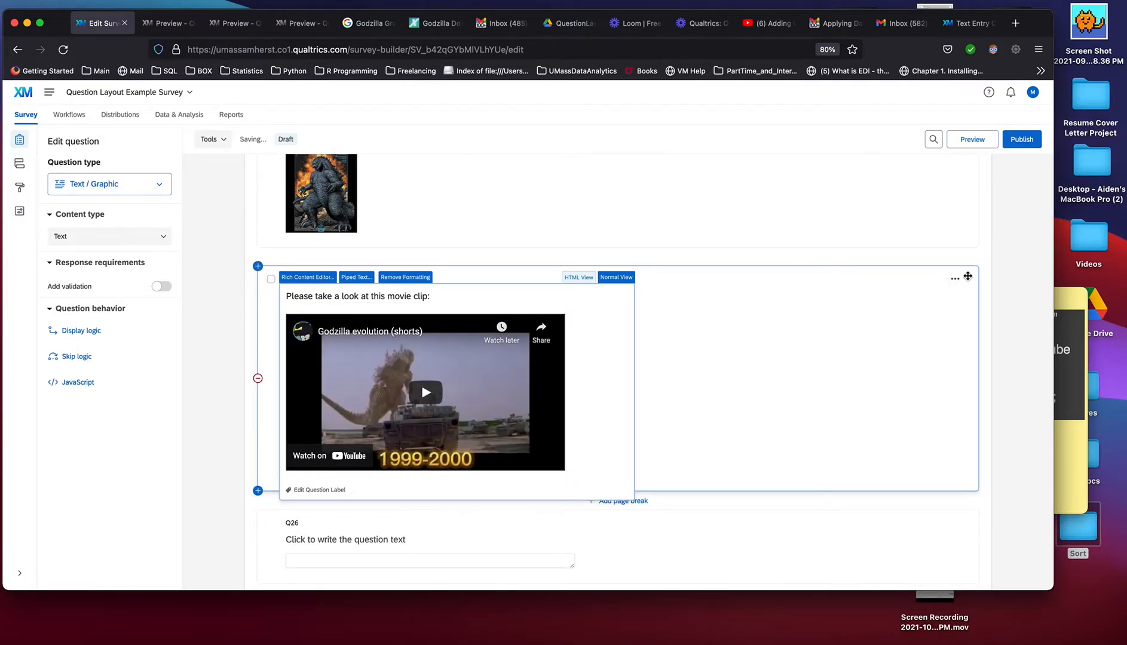
Preview question Q25 with its embedded video, look through it and close the preview
click(955, 278)
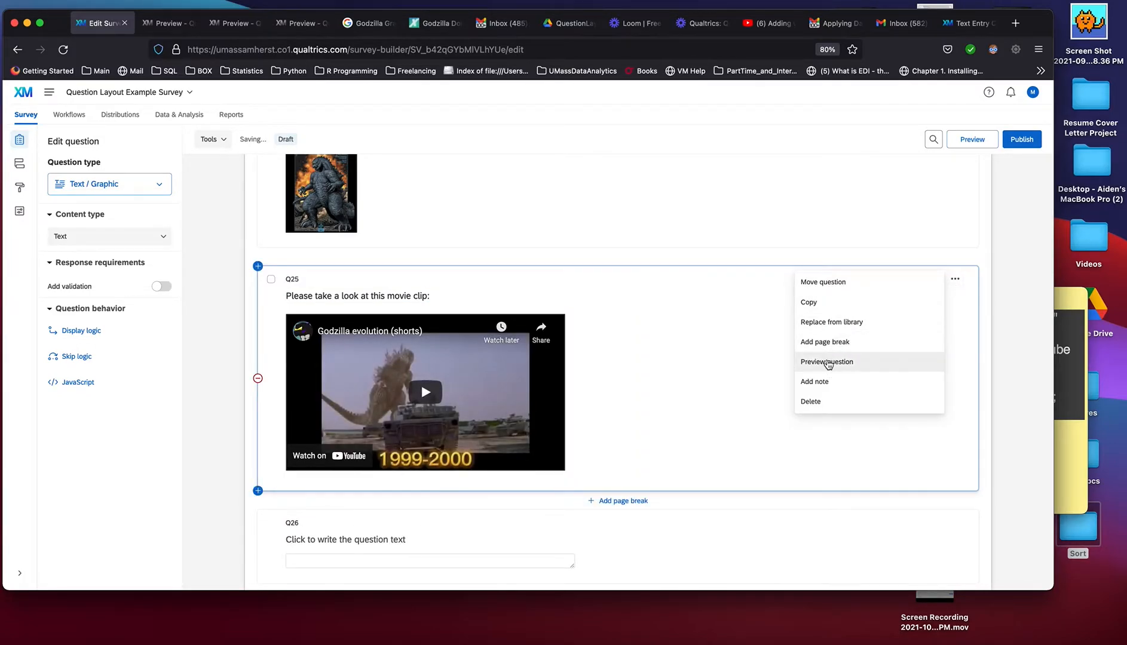
click(827, 363)
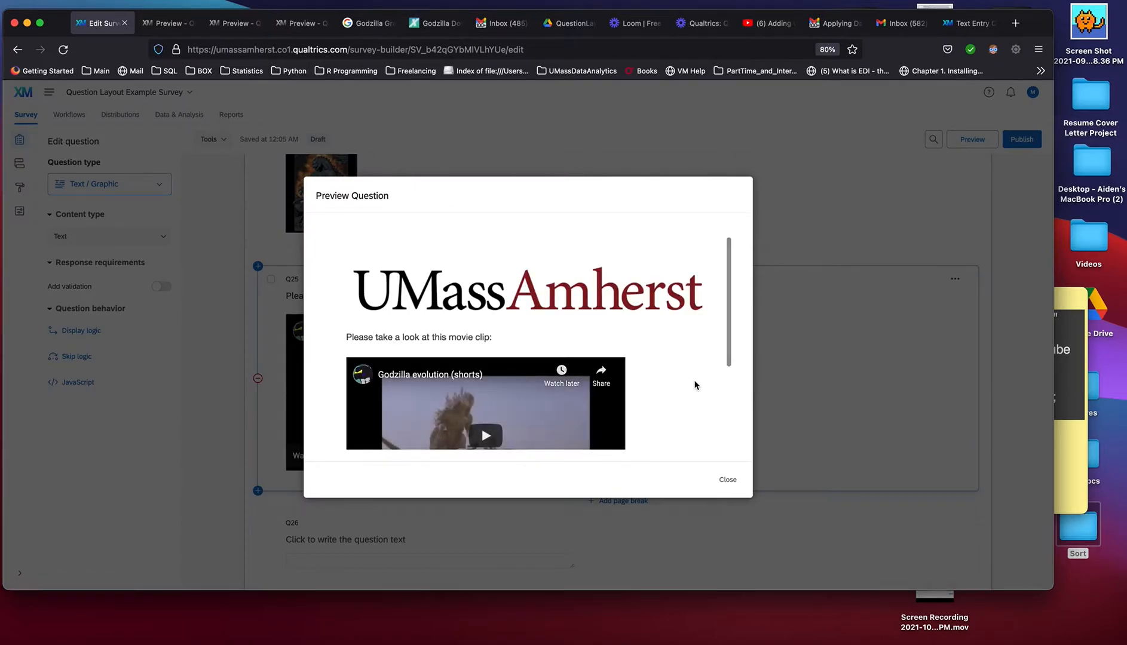
scroll(687, 385, down, 5)
scroll(681, 388, up, 2)
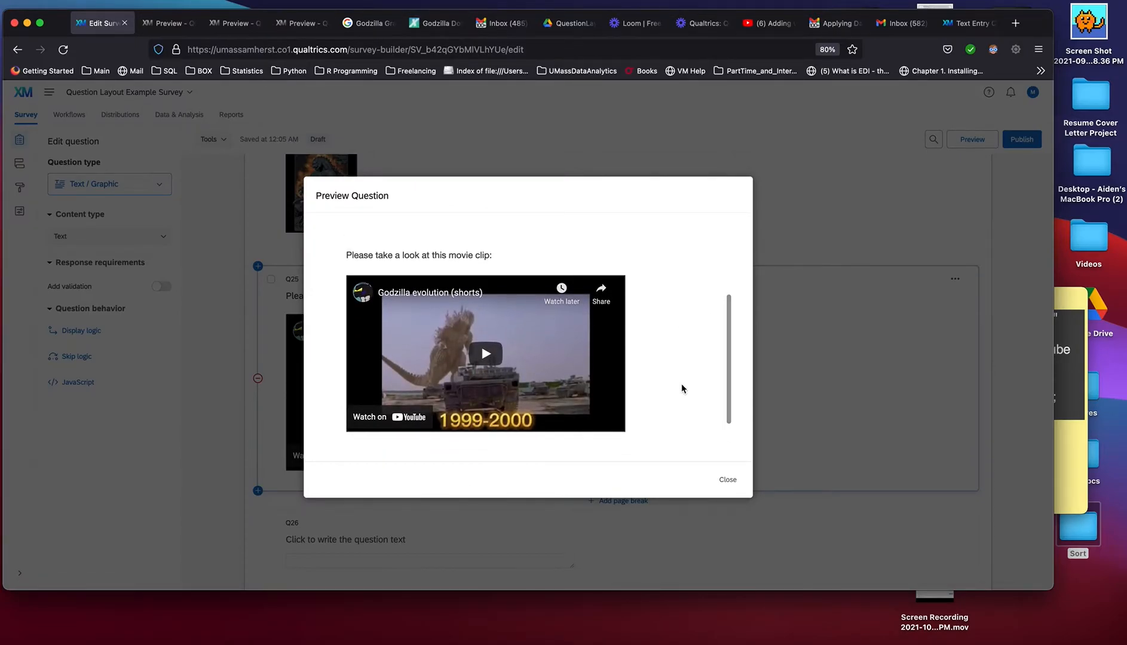
click(730, 480)
Replace the placeholder text of question Q26 with "What is your favorite movie?:"
scroll(733, 477, down, 2)
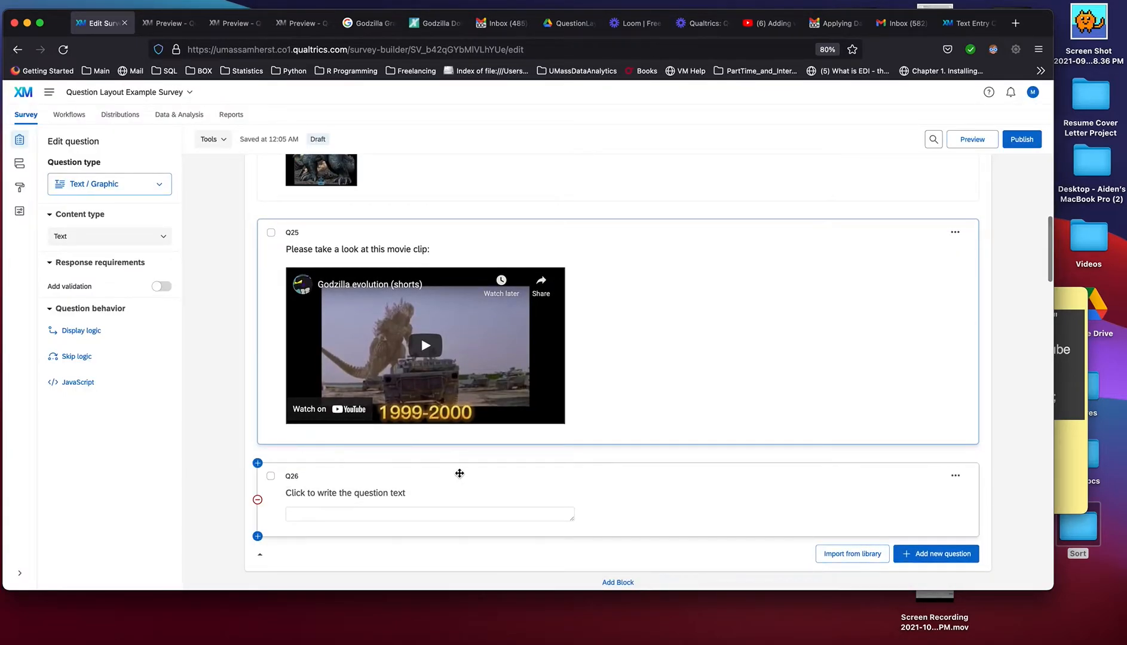
click(460, 474)
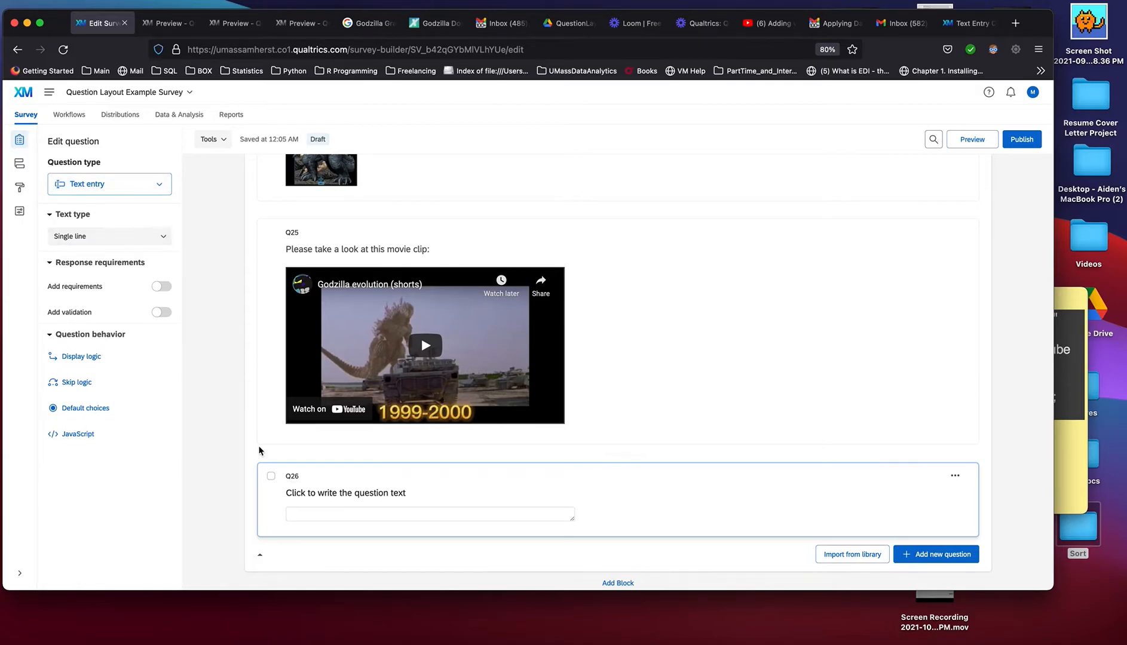
click(355, 488)
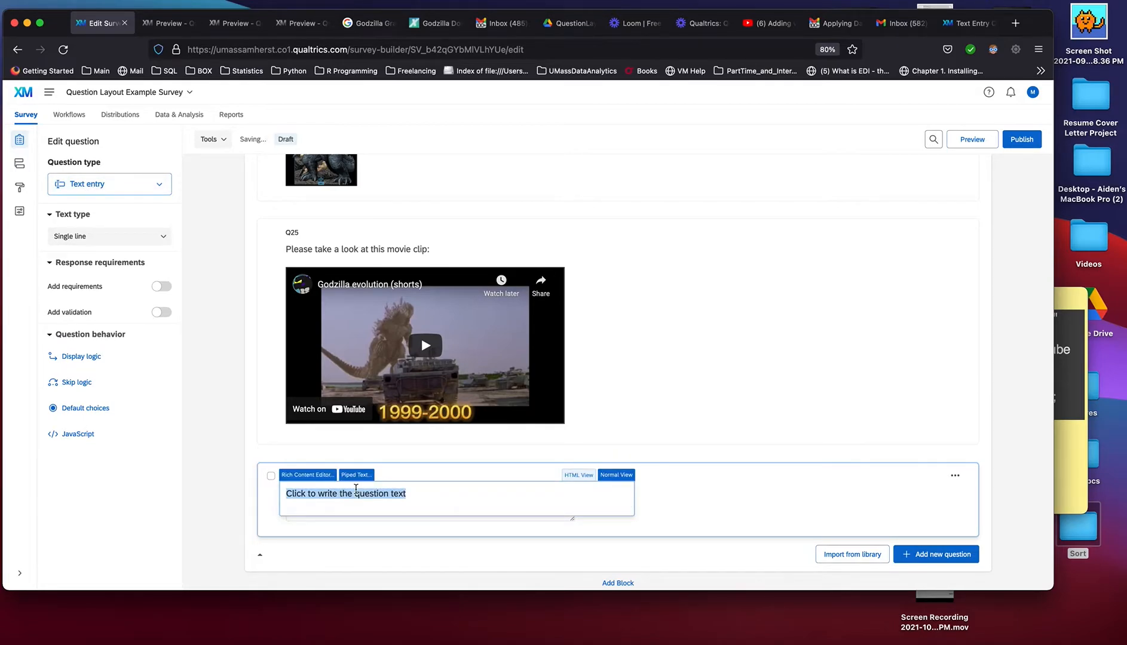
text(What is)
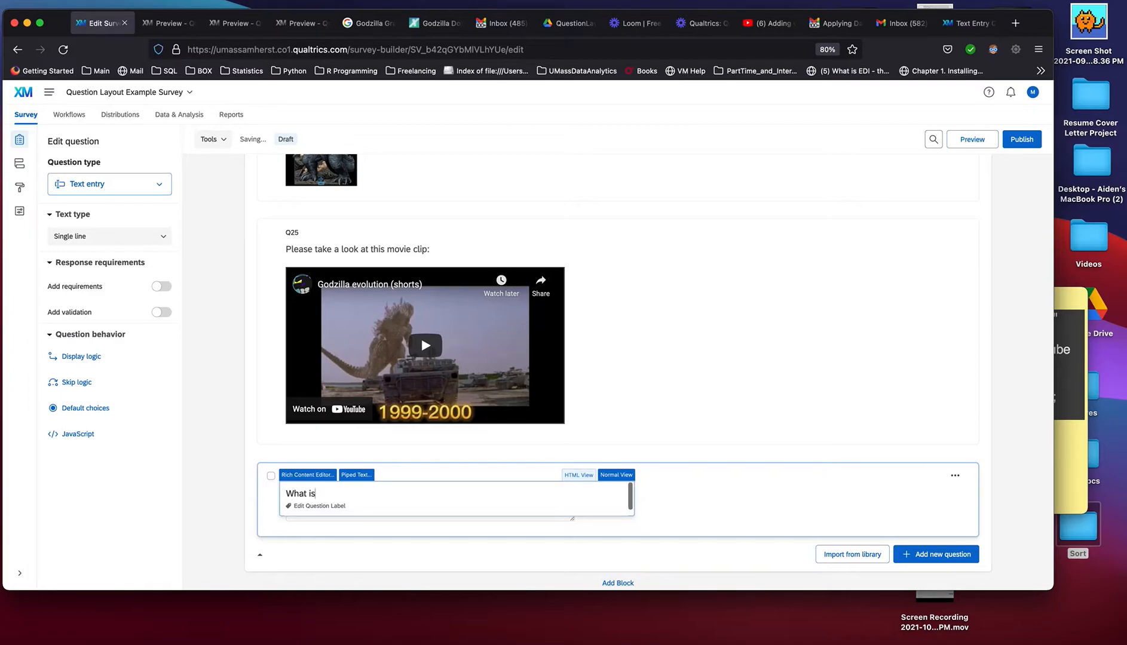
text( your favorite movie?:)
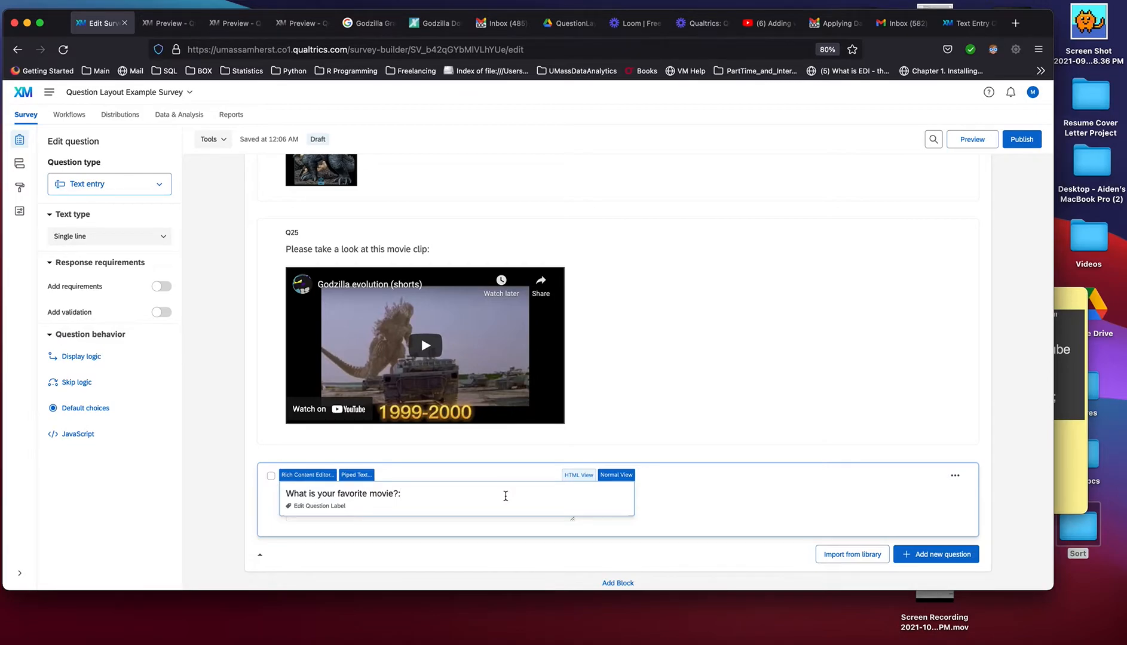
right_click(639, 325)
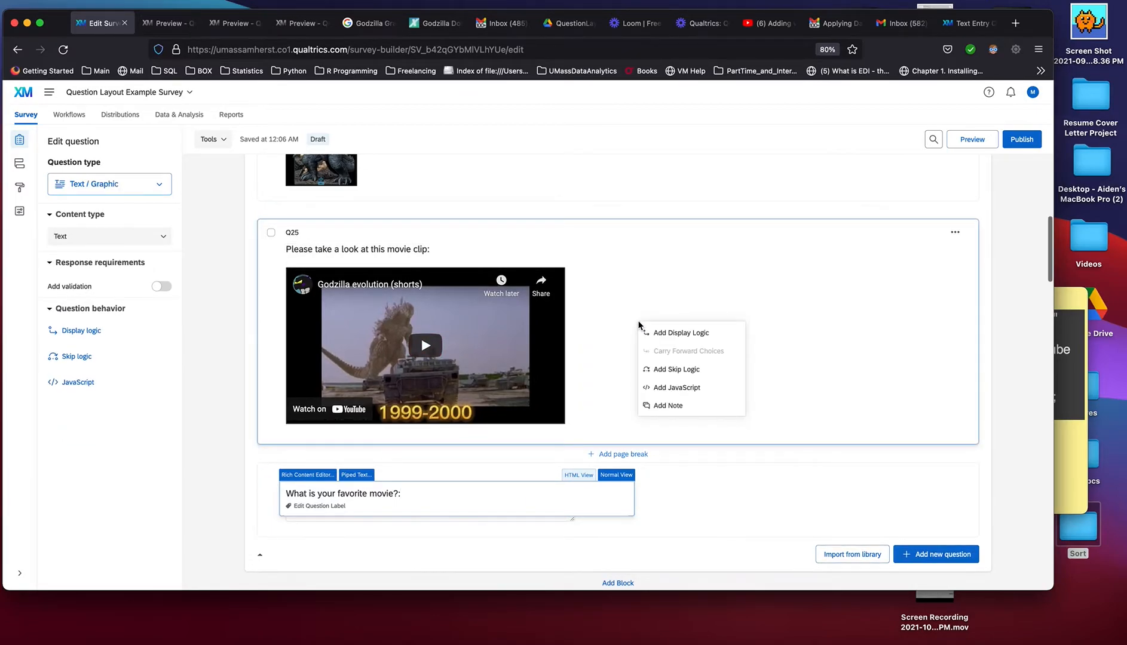
click(649, 501)
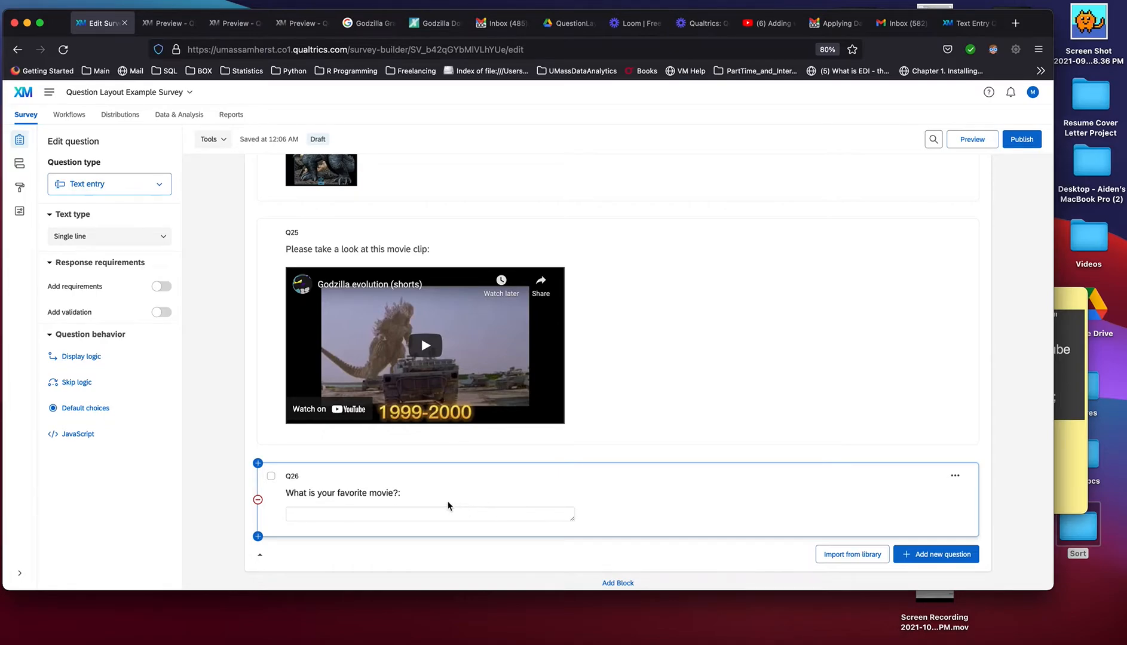
Shrink Q26's single-line answer field to a very short width and widen it again to slightly under its original width
scroll(619, 513, down, 1)
scroll(619, 510, down, 1)
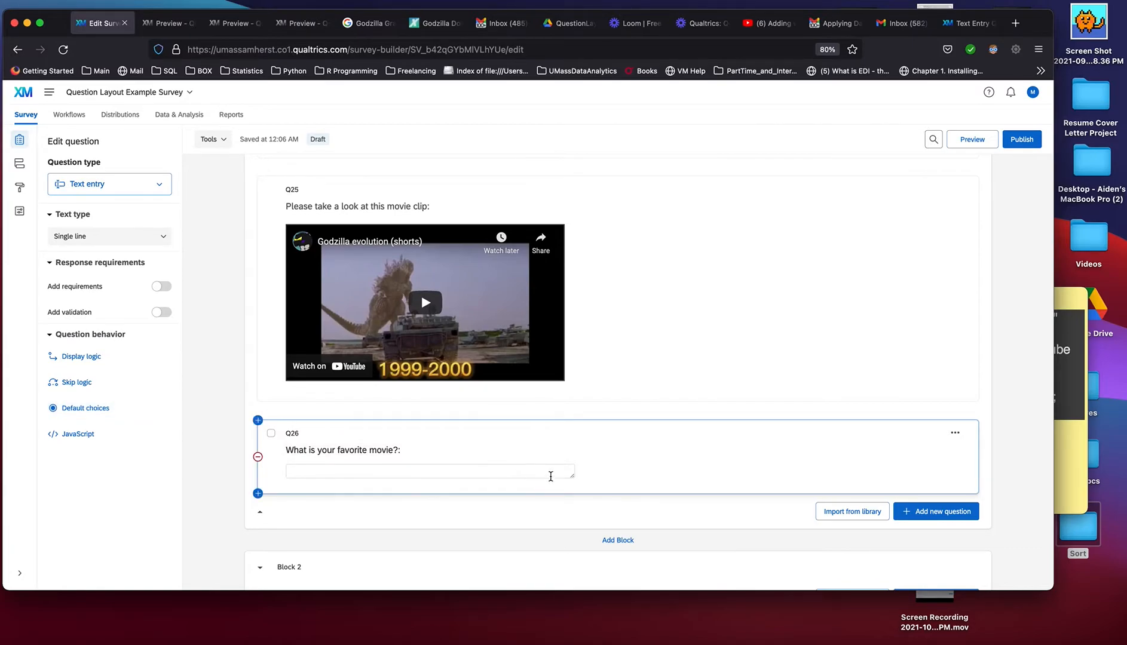
drag(572, 475, 306, 470)
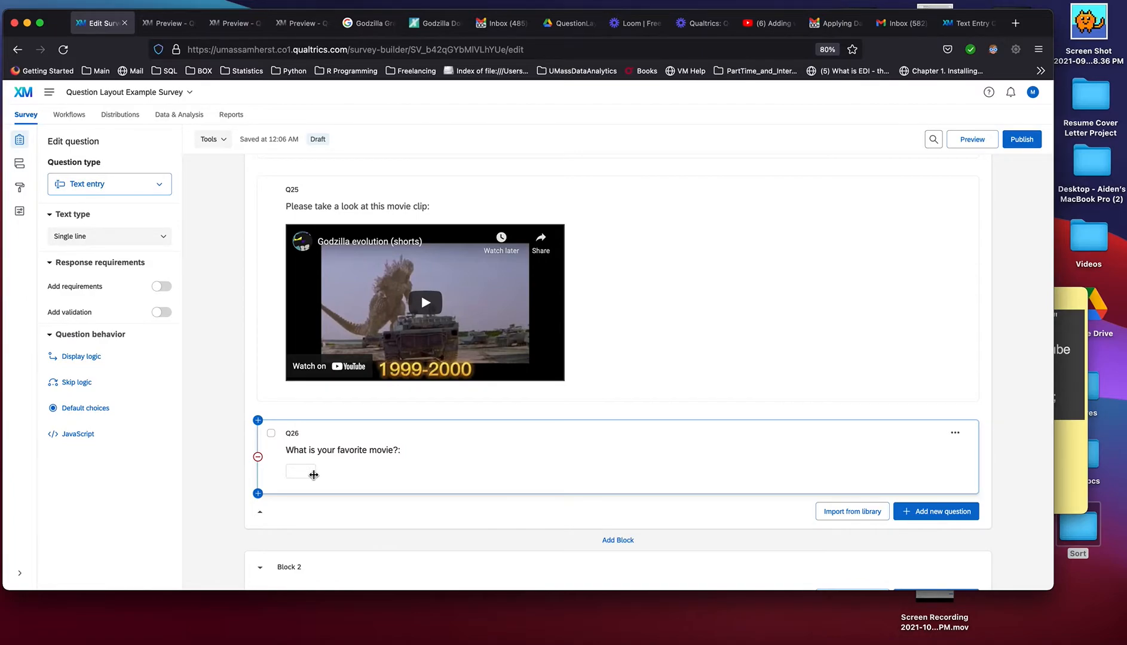
drag(313, 475, 519, 482)
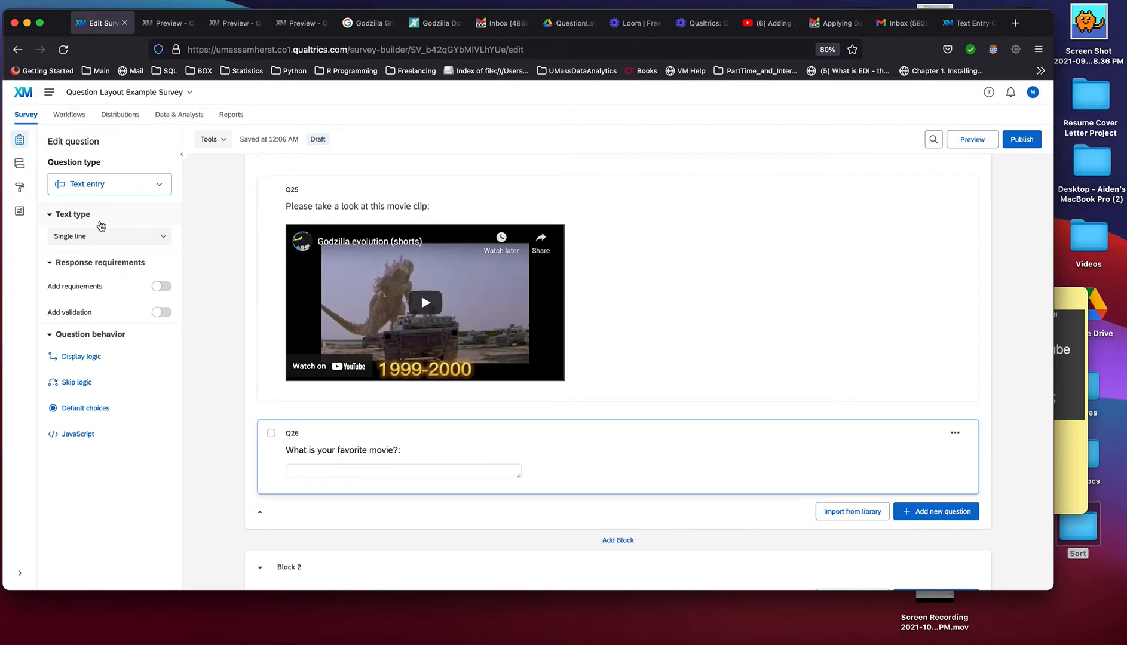
Set Q26's text type to Multiple lines and enlarge its answer box to several lines tall
click(122, 245)
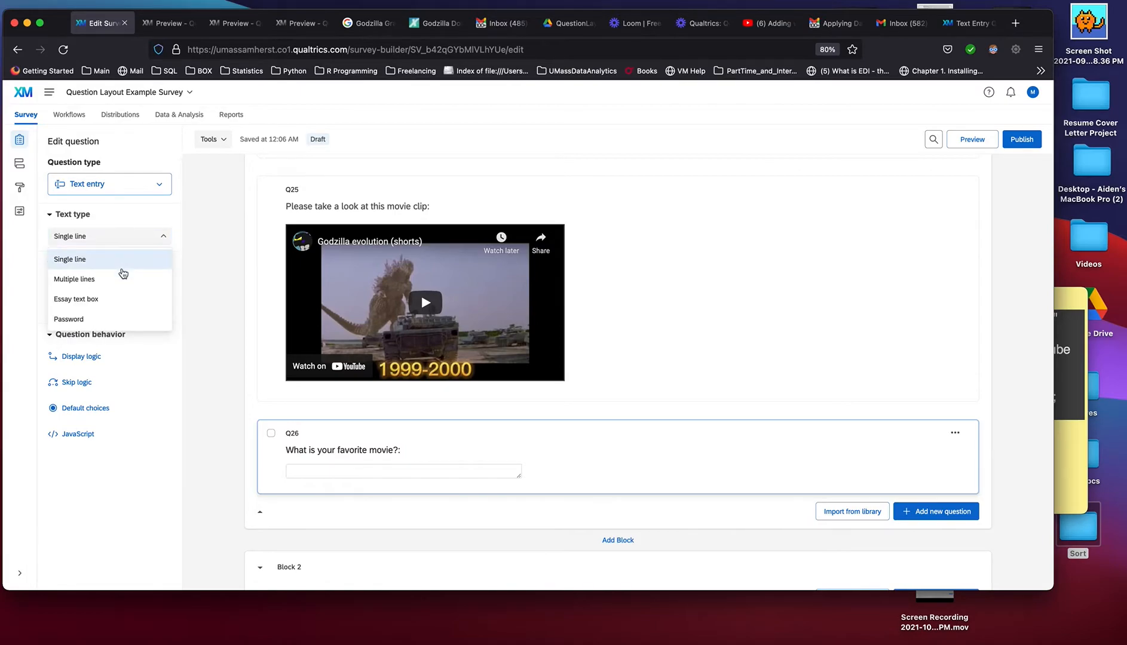
click(121, 281)
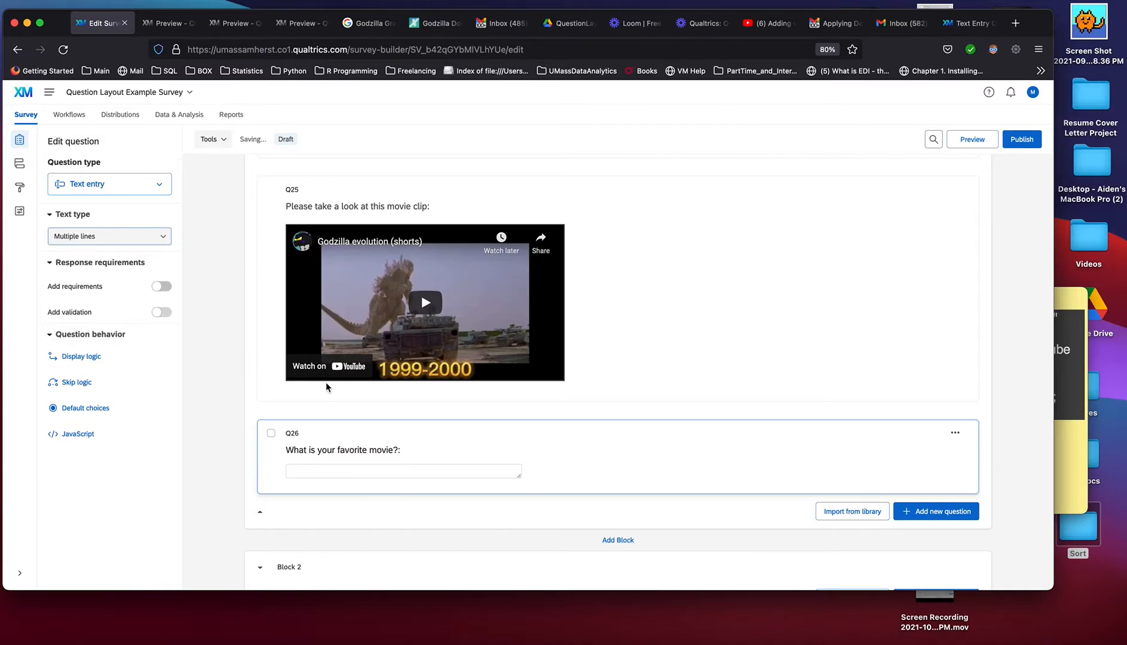
drag(519, 478, 526, 524)
Replace the text of question Q26 with "Describe your favorite movie:"
click(383, 451)
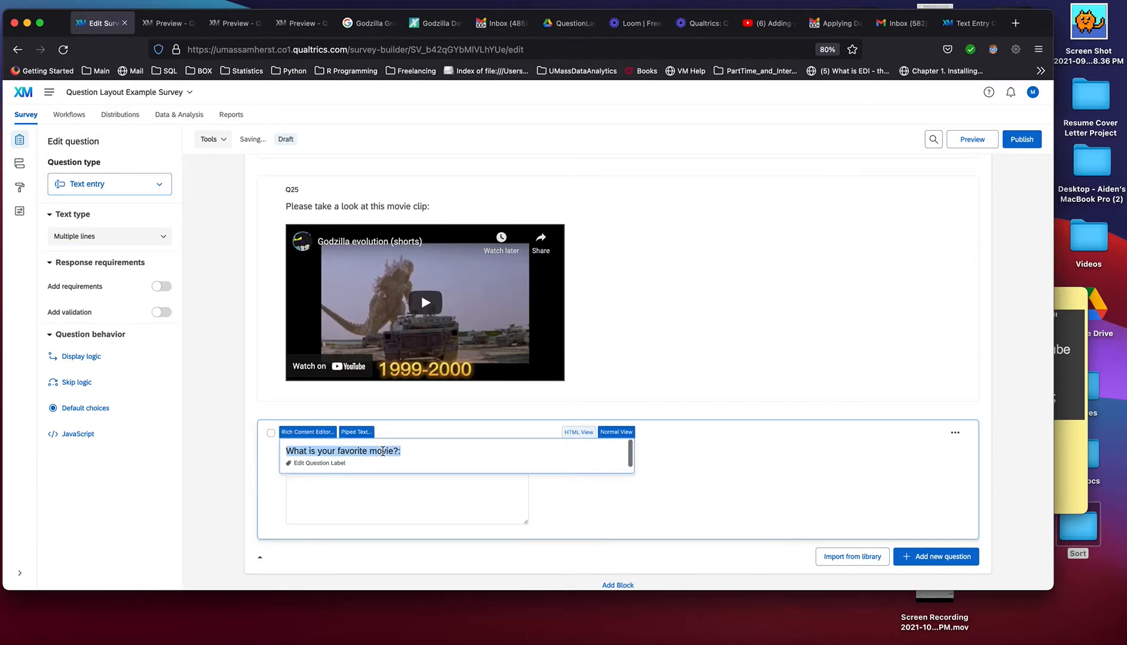
click(393, 452)
drag(395, 452, 285, 453)
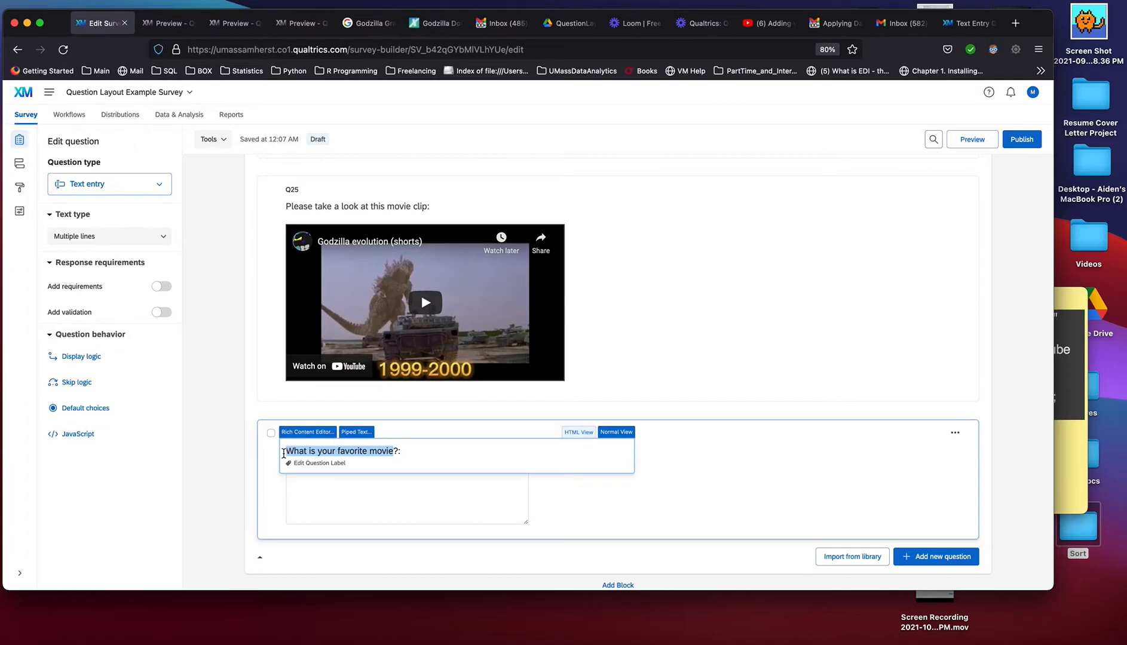
text(T)
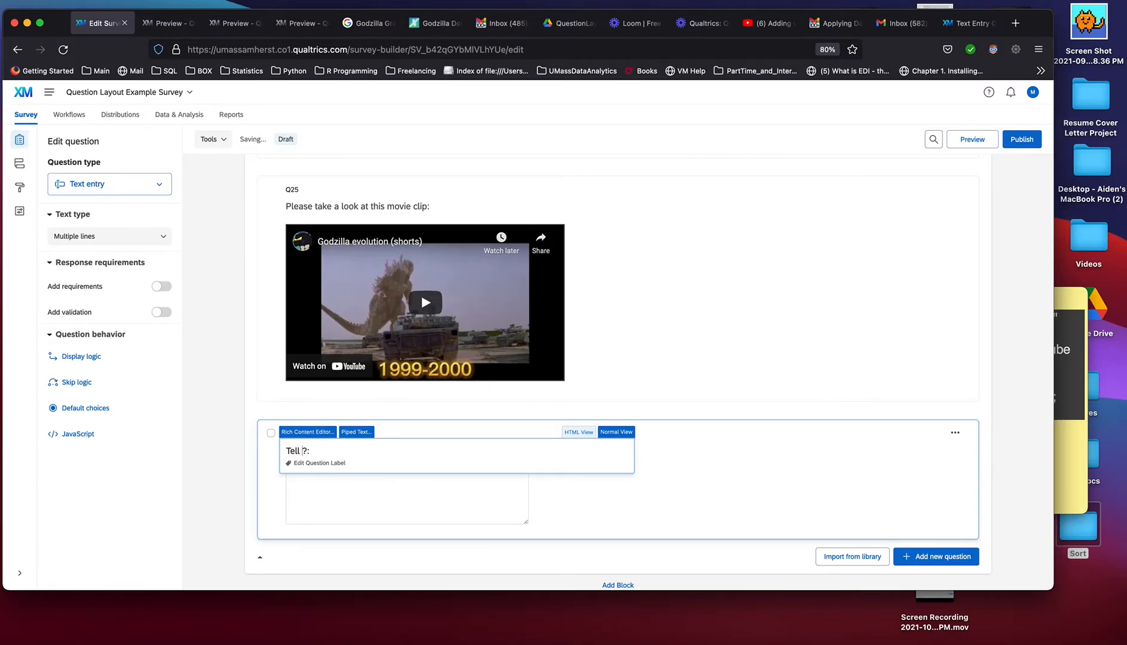
key(BackSpace)
text(Describe our)
key(BackSpace)
text(your favorite mo)
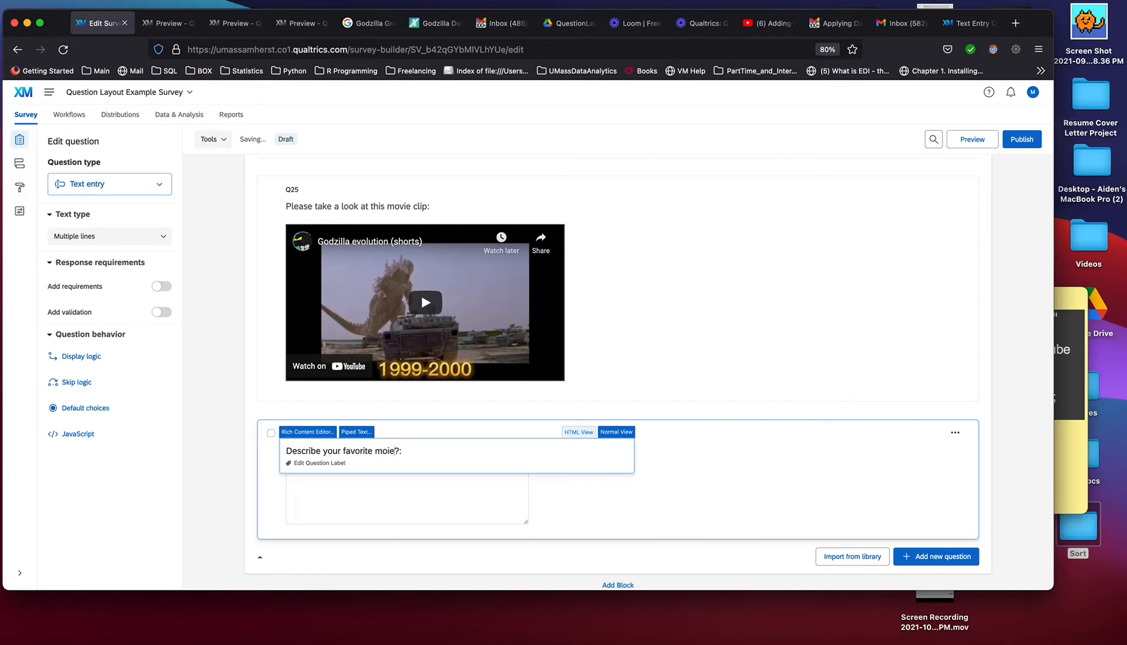
text(vie)
key(Delete)
click(428, 489)
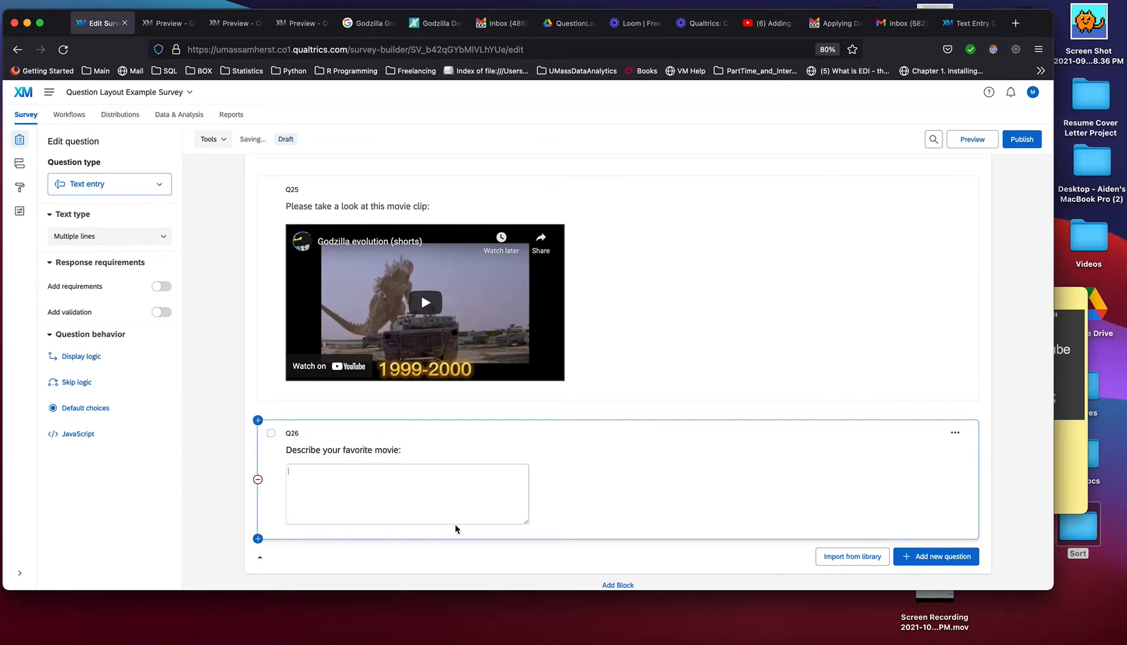
Change Q26's text type to Essay text box
click(155, 241)
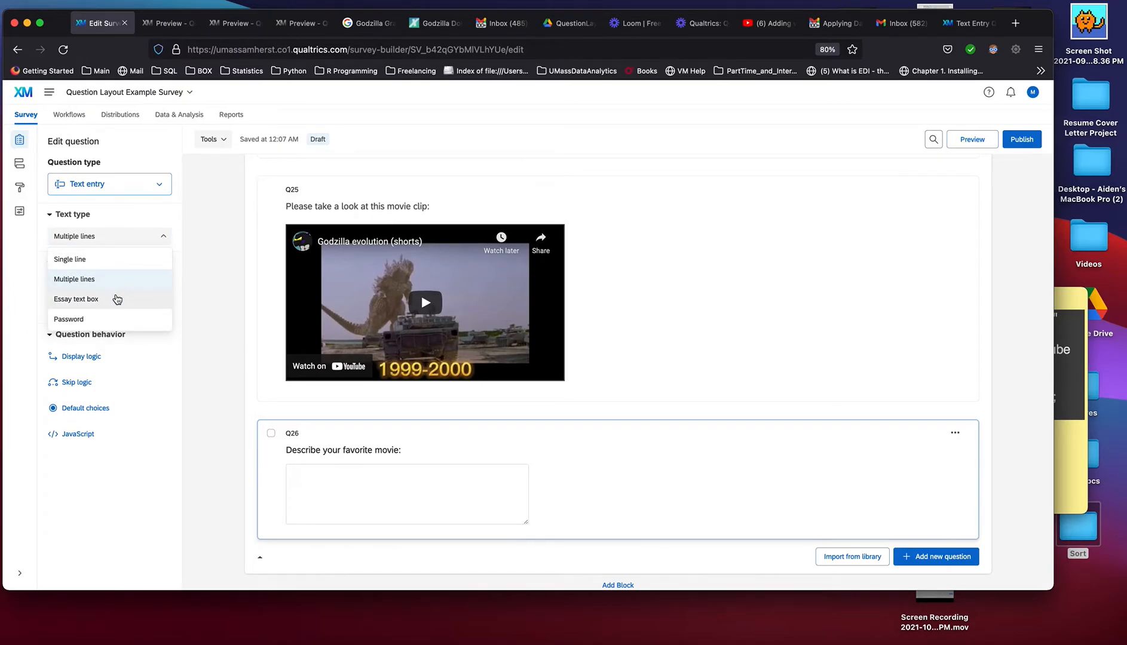
click(118, 299)
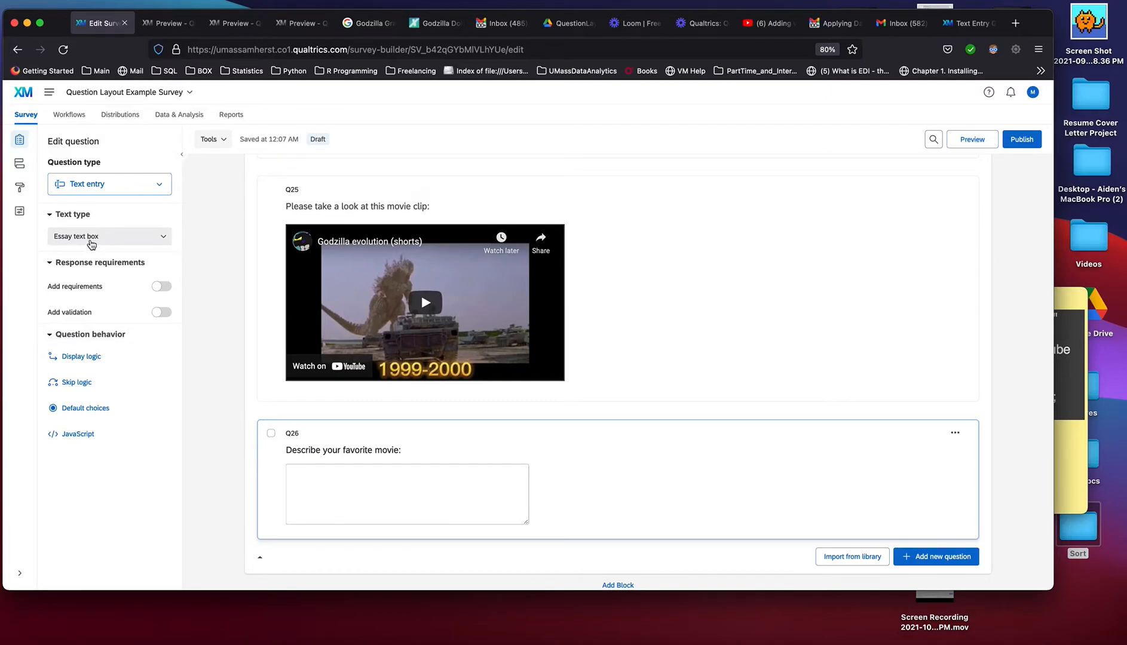
Turn on Force response for Q26 and enable validation with Minimum length
click(118, 236)
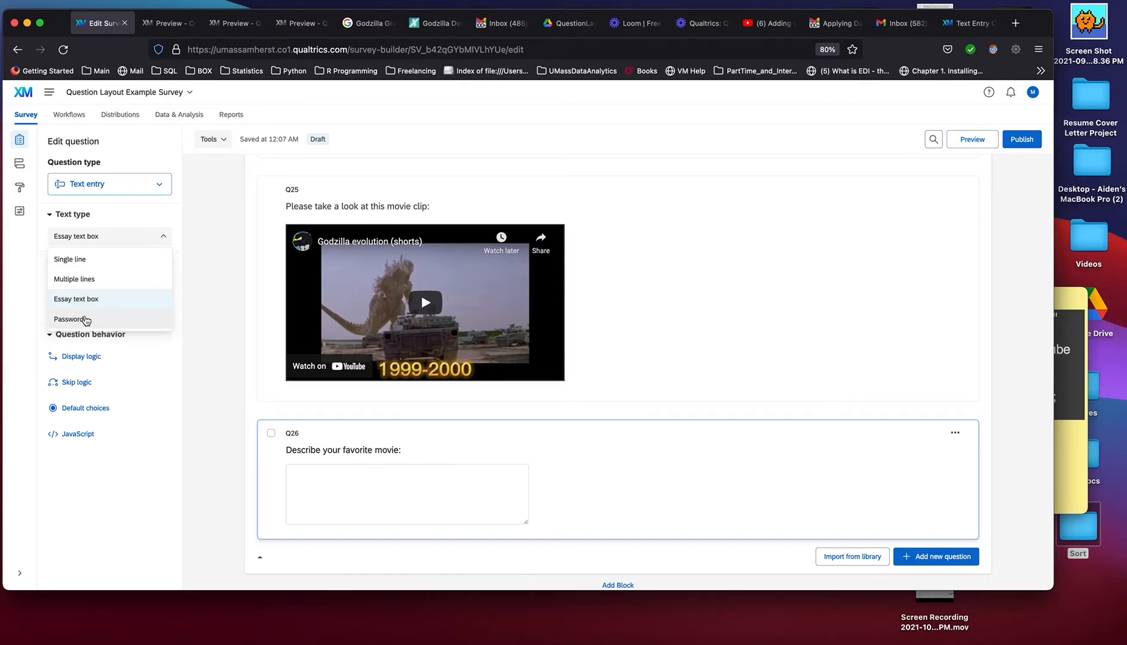
click(182, 288)
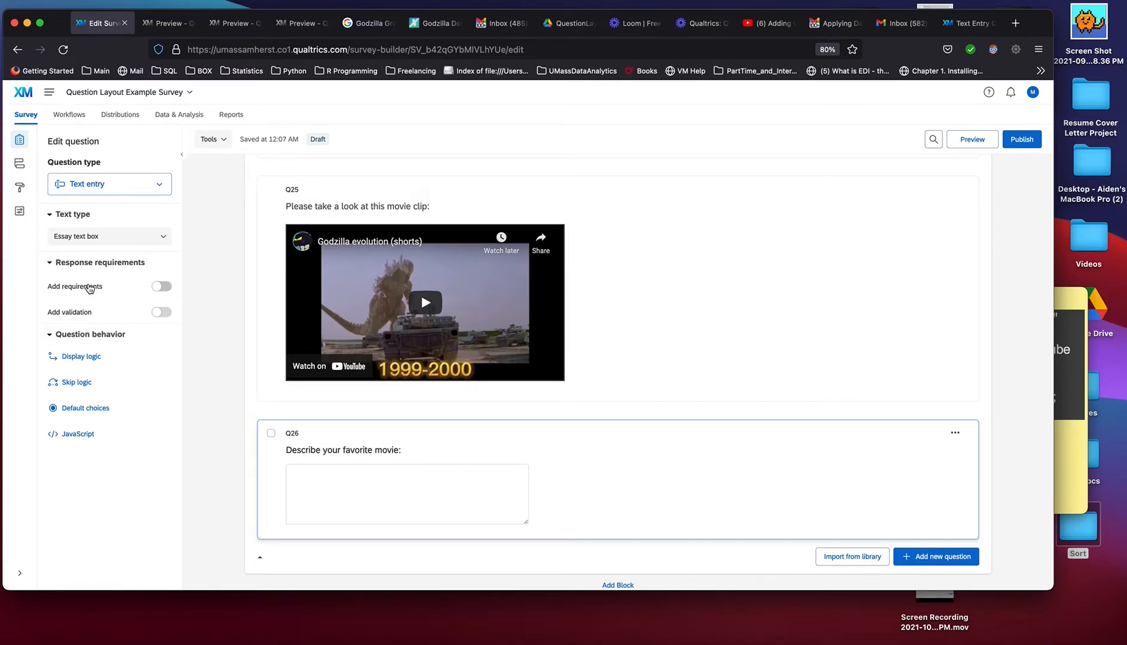
click(166, 288)
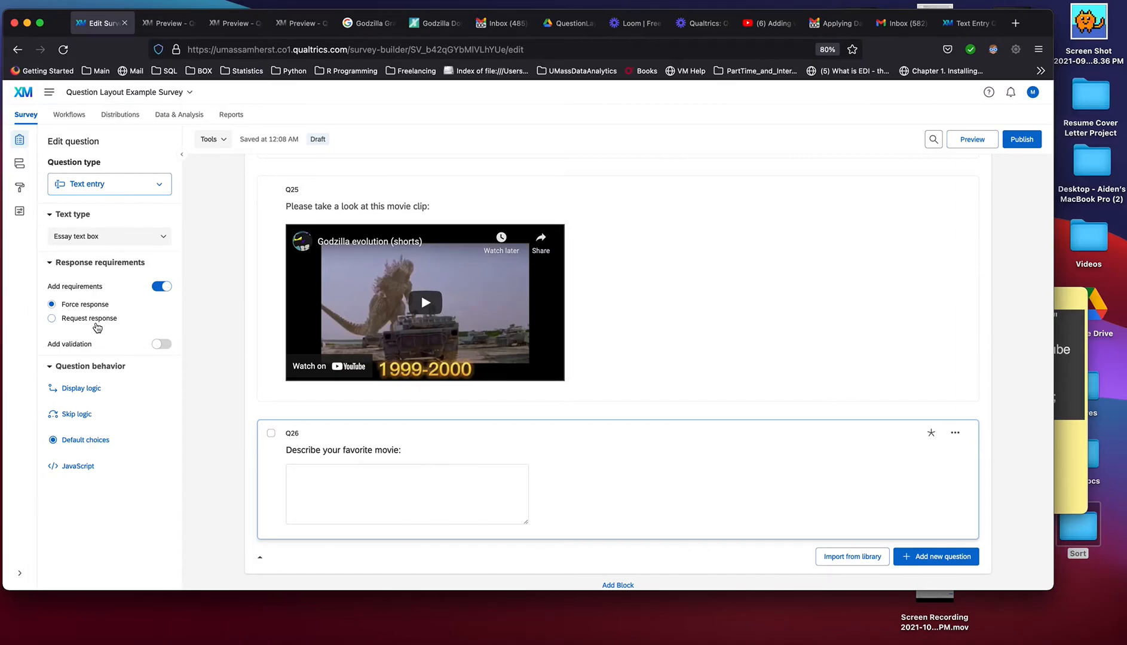
click(162, 345)
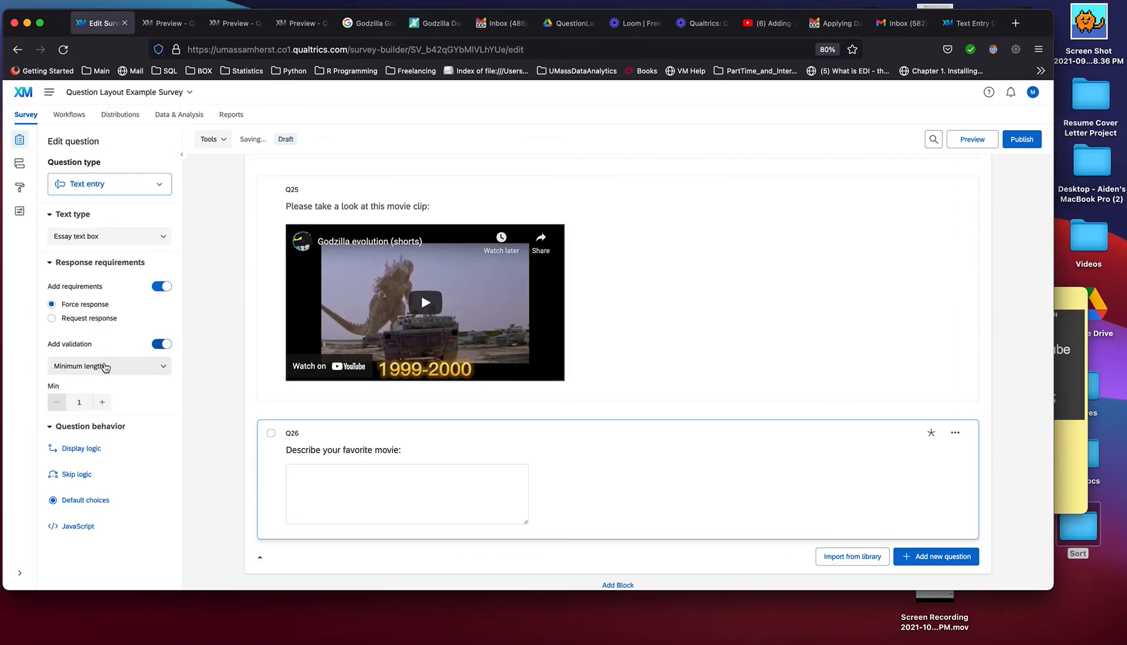
click(329, 474)
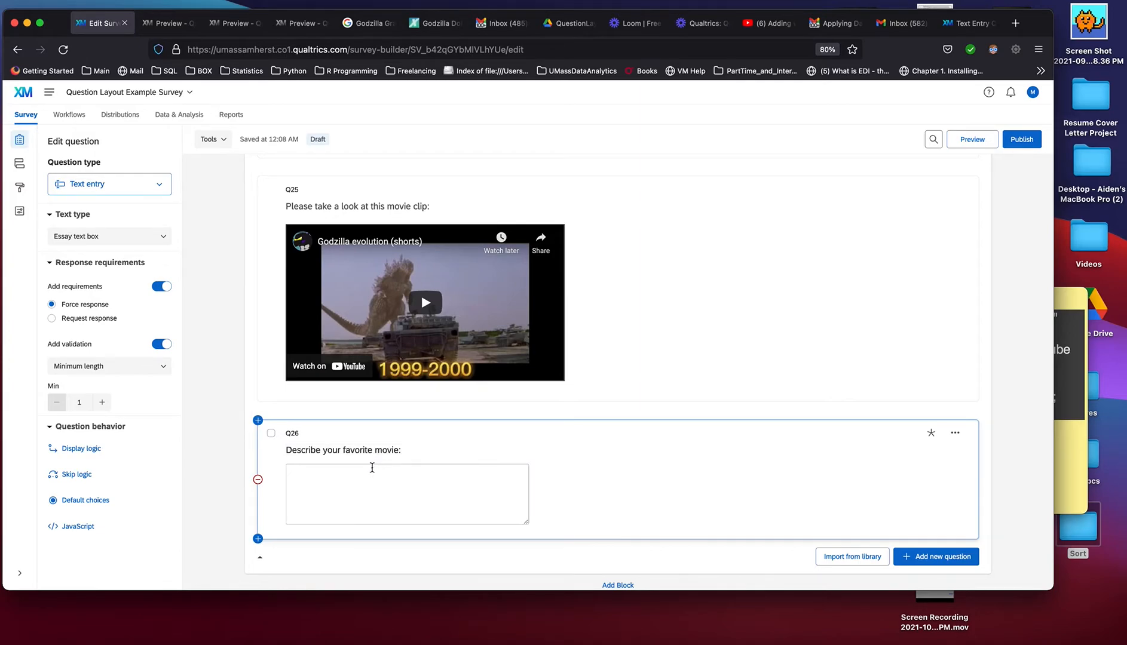
Set the minimum length for Q26's answer to 100 characters
click(100, 401)
click(100, 401)
click(101, 402)
click(101, 401)
click(100, 401)
click(101, 401)
click(79, 407)
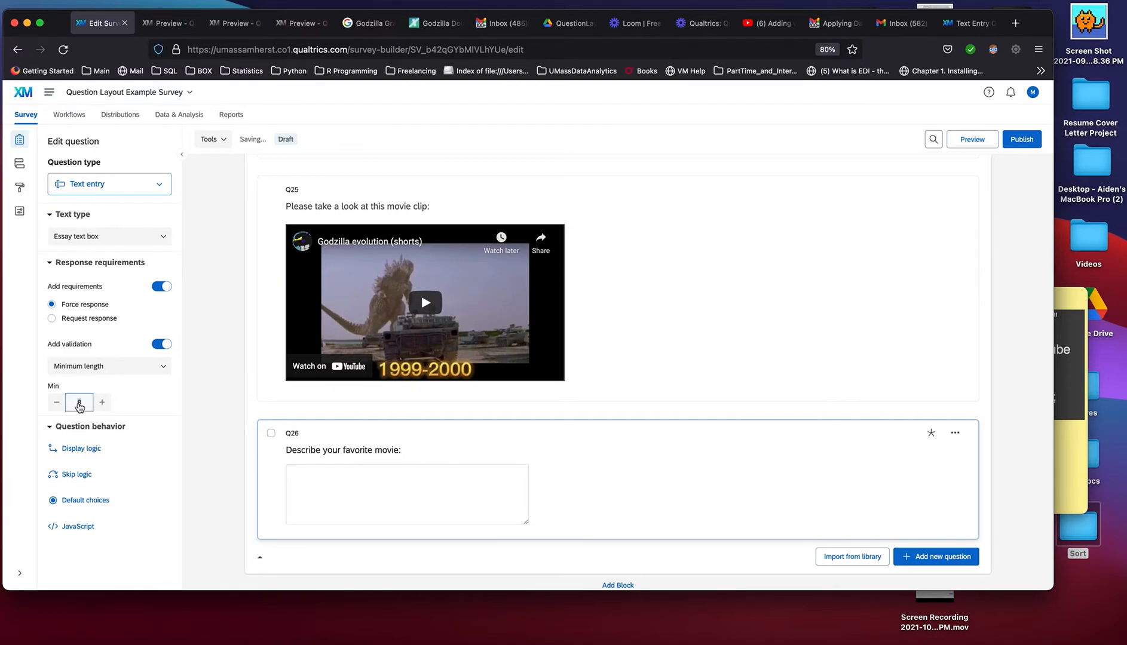
text(100)
click(141, 399)
click(324, 474)
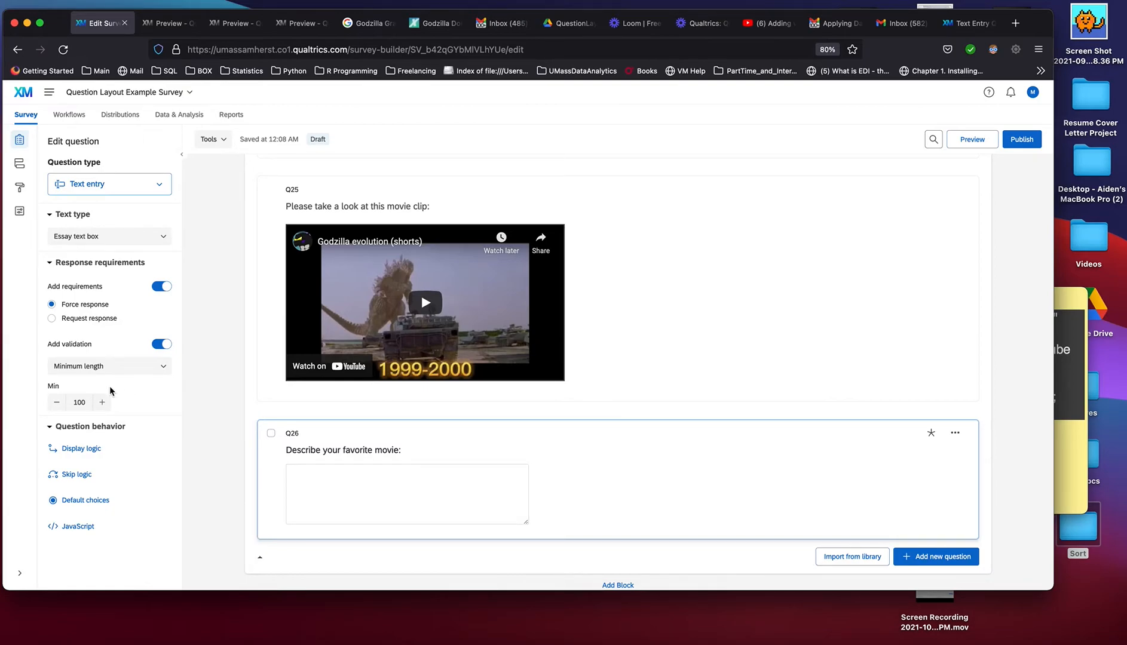
Change Q26's validation to Character range and set the maximum to 1000
click(125, 366)
click(109, 430)
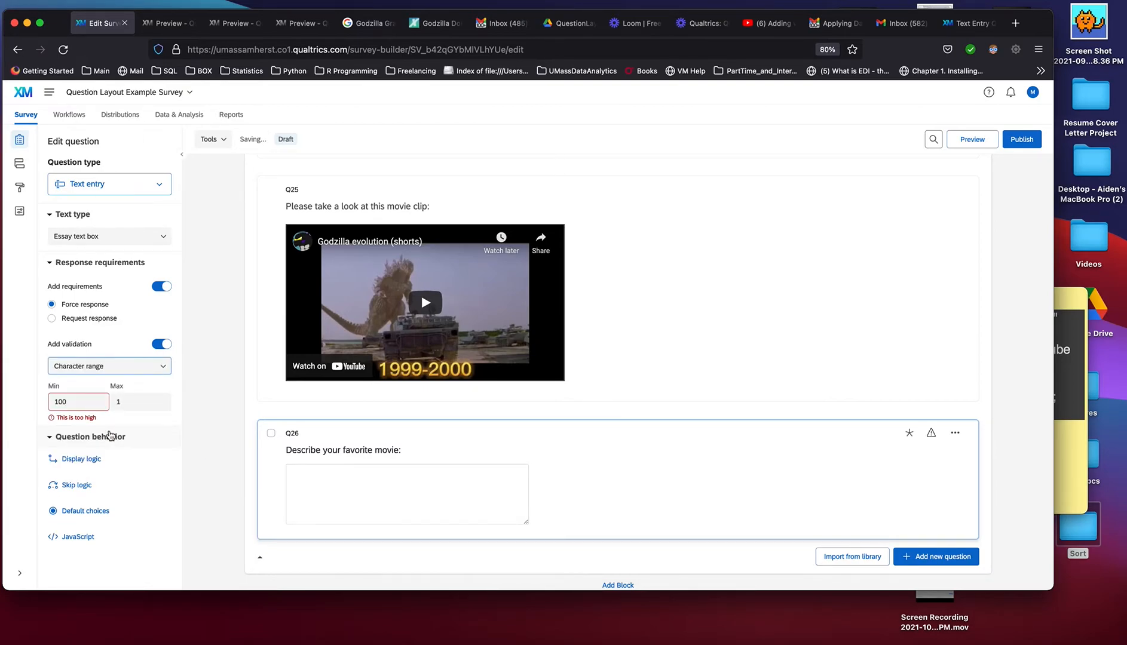
click(124, 404)
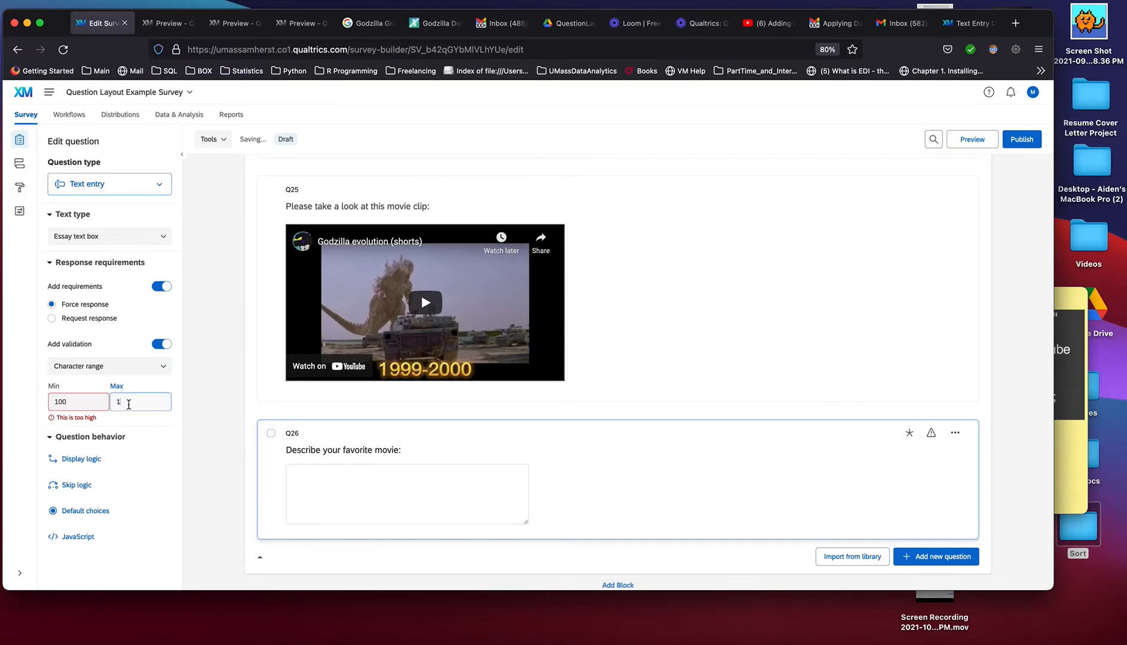
drag(124, 404, 111, 403)
text(1000)
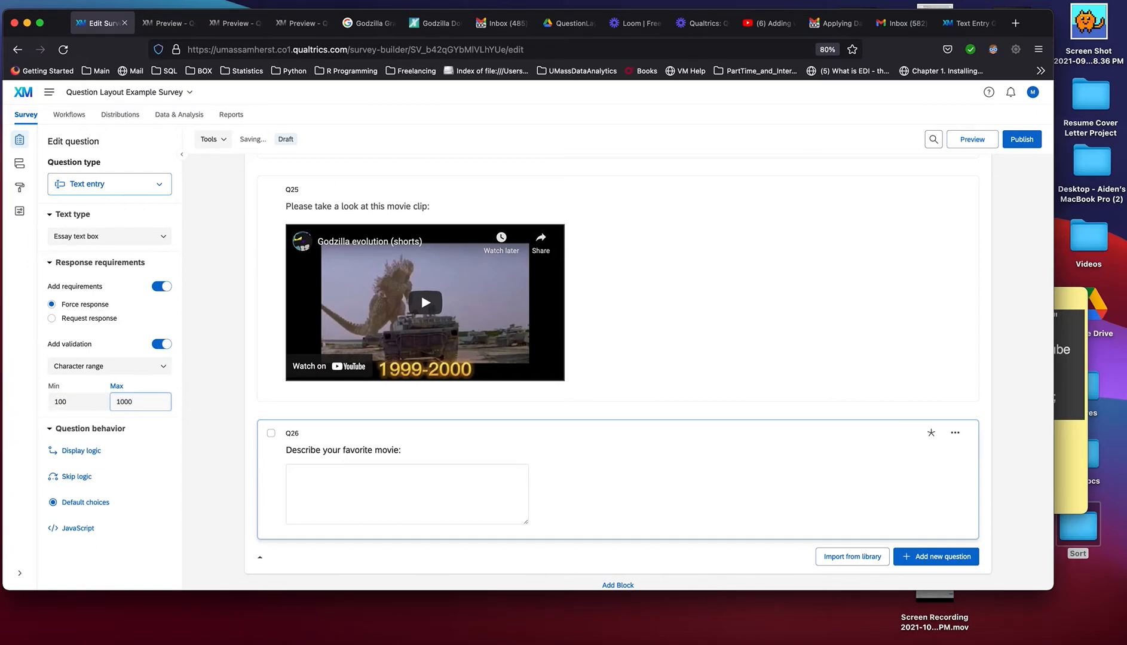
click(624, 468)
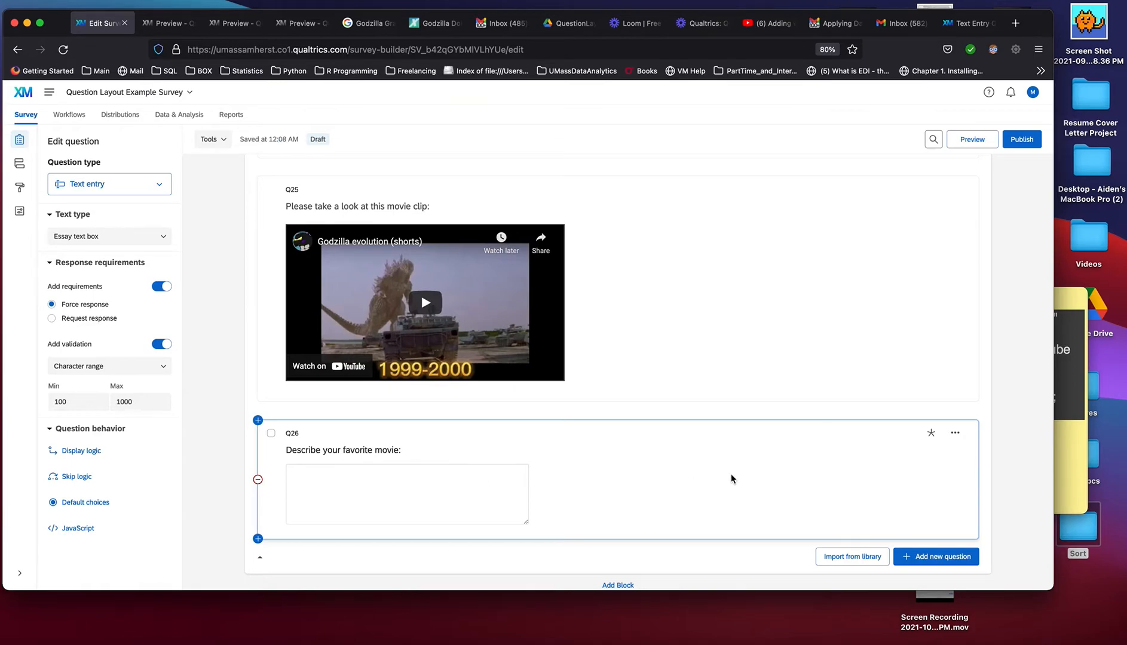
Open a preview of the Text/Graphic, Text Entry block
scroll(731, 474, up, 1)
scroll(731, 475, down, 1)
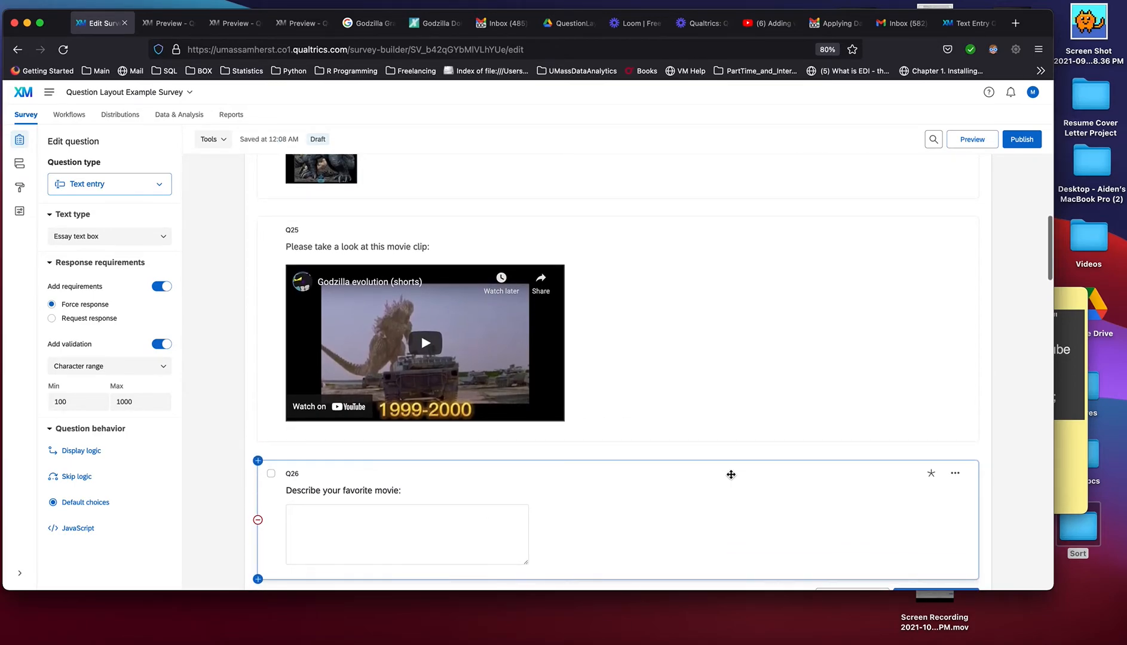
scroll(730, 475, down, 1)
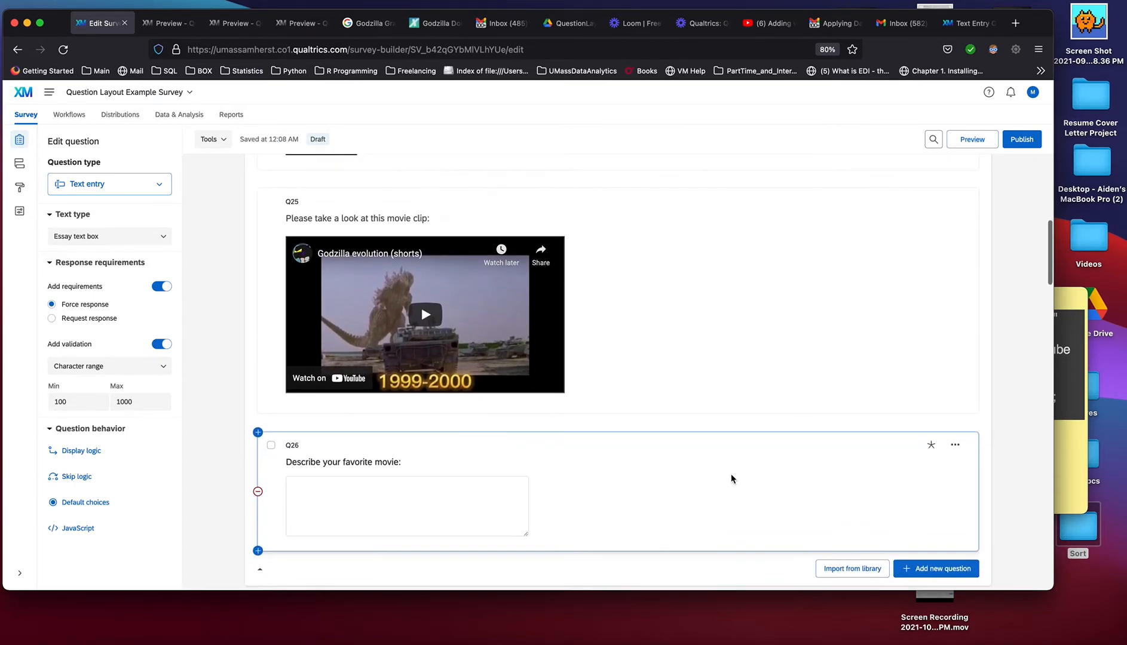
scroll(731, 474, up, 2)
scroll(731, 475, up, 3)
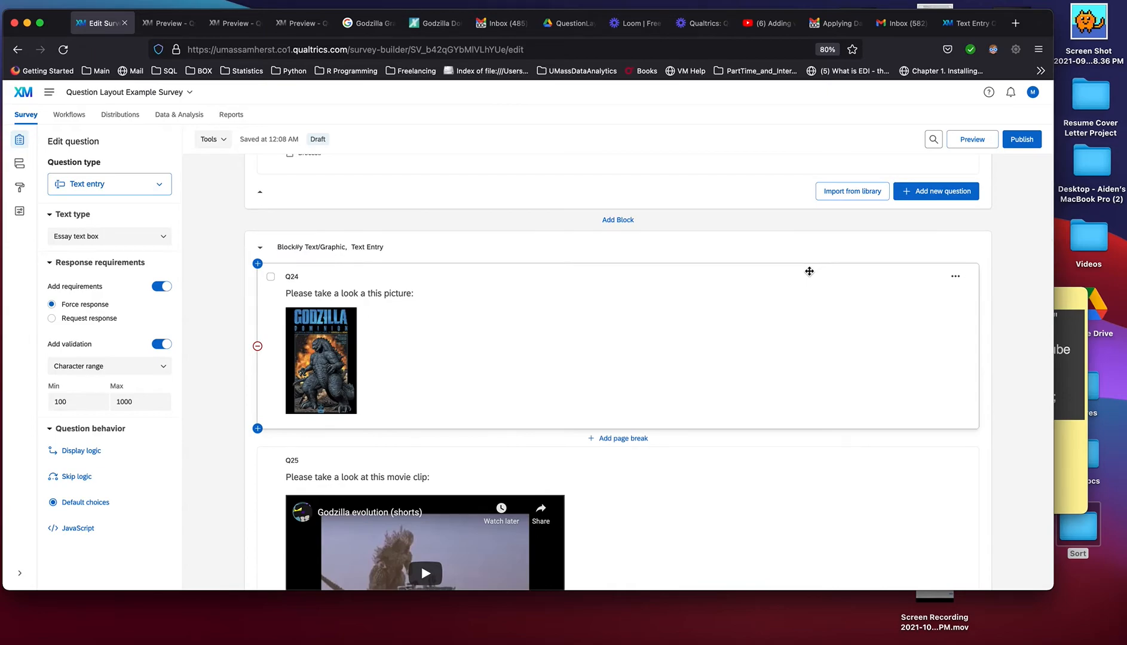
scroll(807, 272, up, 3)
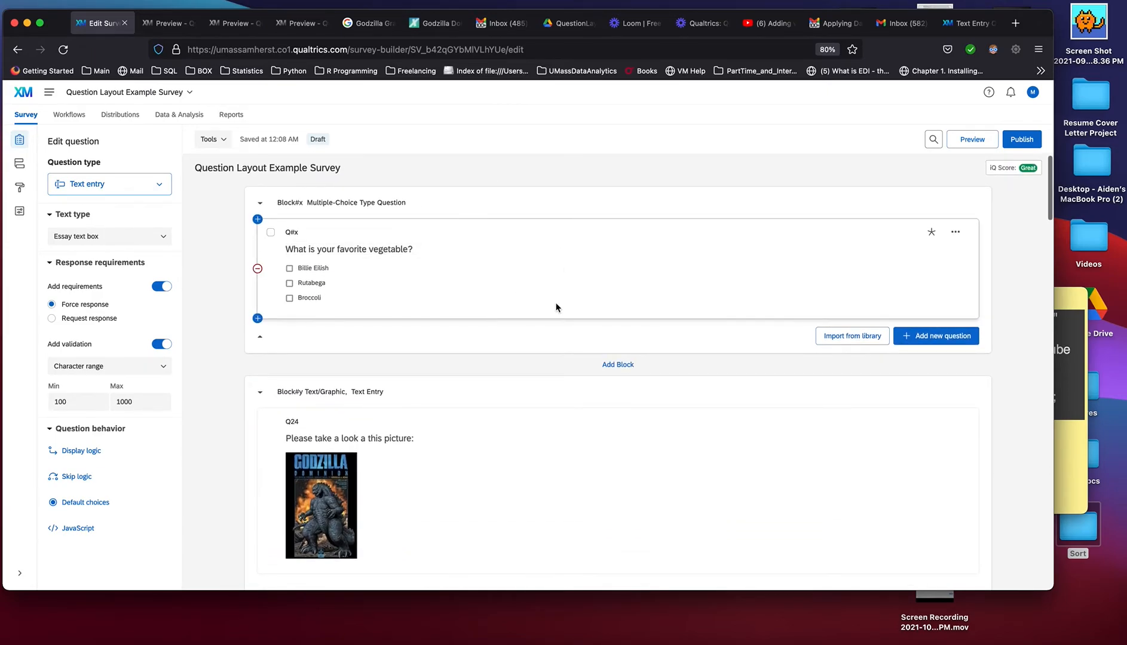
scroll(653, 370, down, 1)
scroll(653, 368, down, 3)
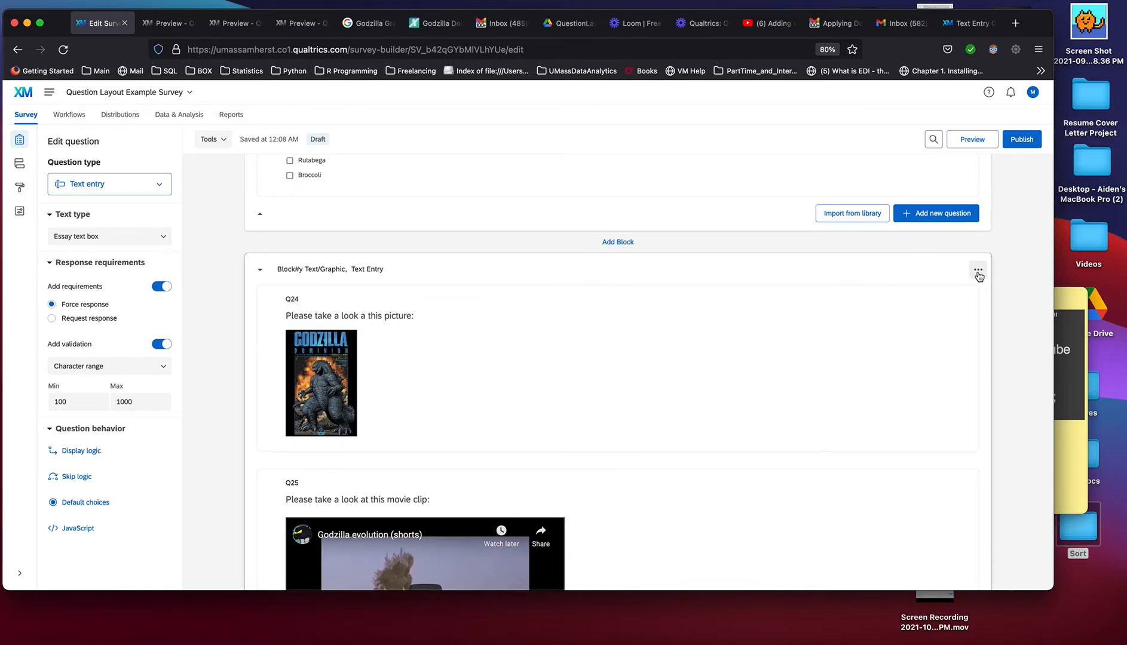
click(978, 272)
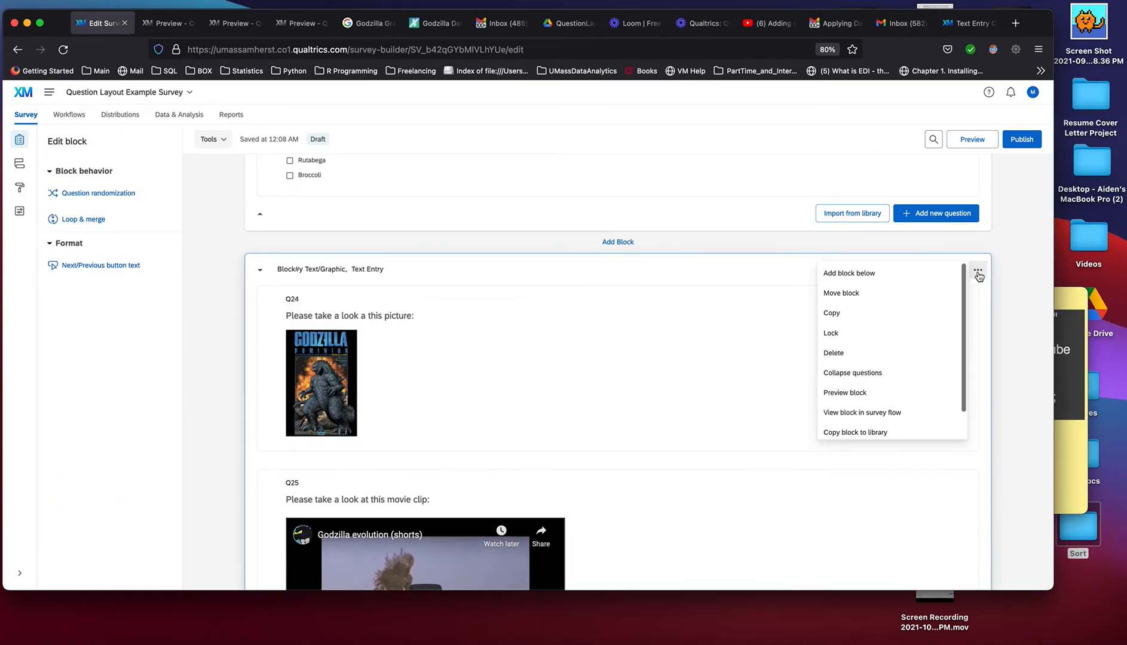
click(897, 398)
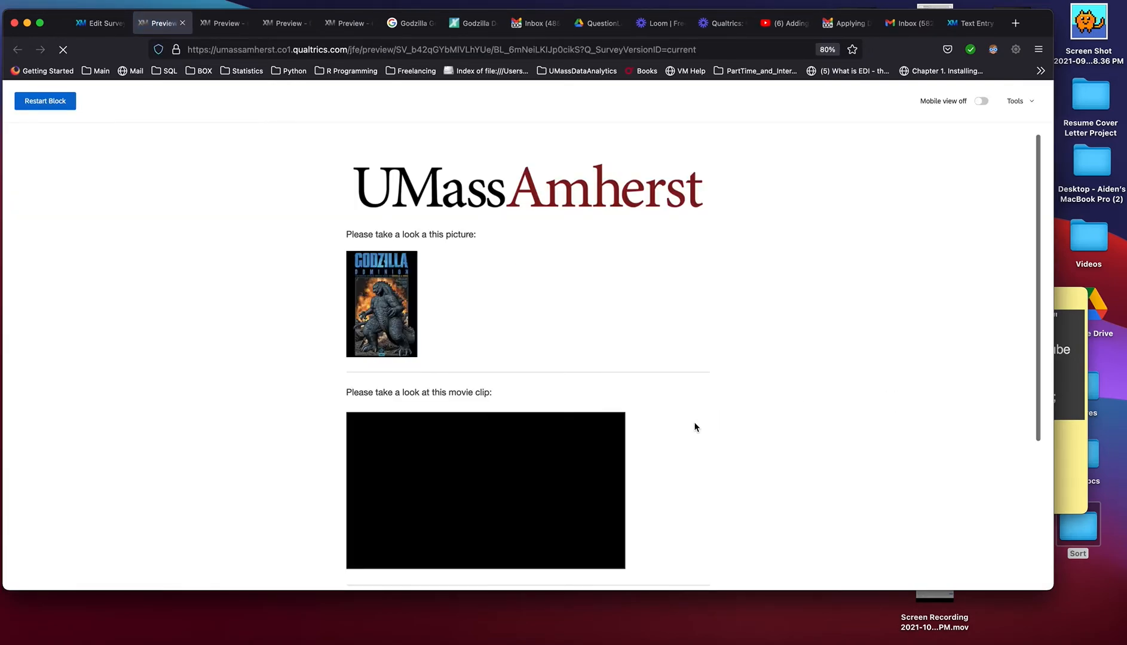
Play the embedded Godzilla clip in the block preview for a moment and pause it
scroll(694, 427, down, 1)
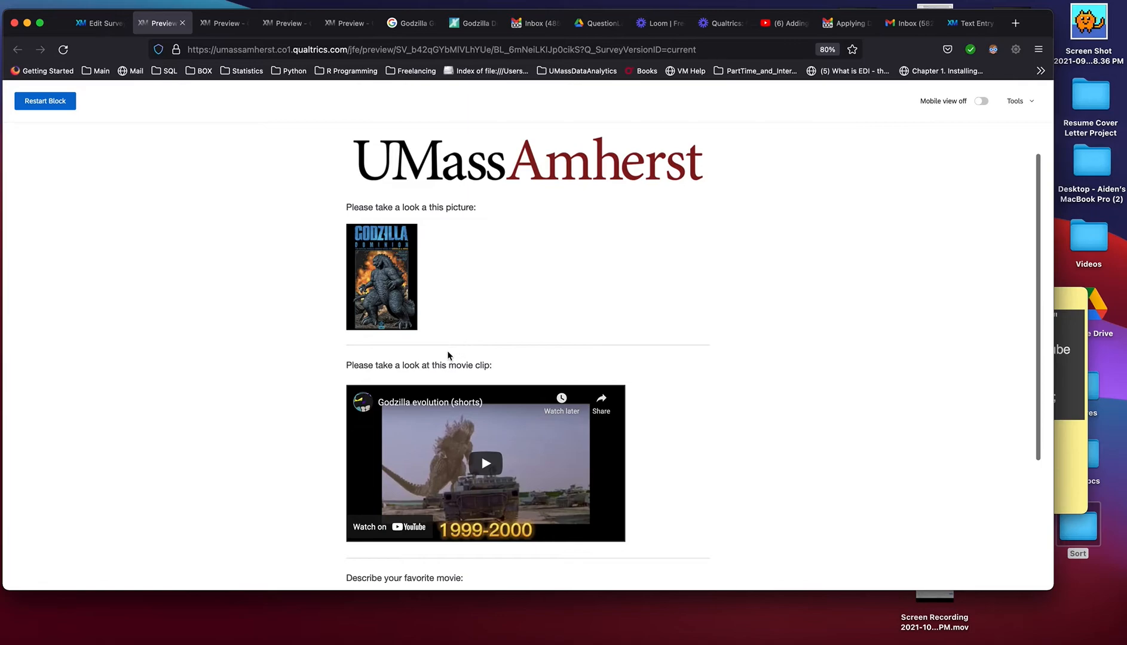
scroll(483, 381, down, 2)
scroll(484, 381, down, 1)
click(486, 409)
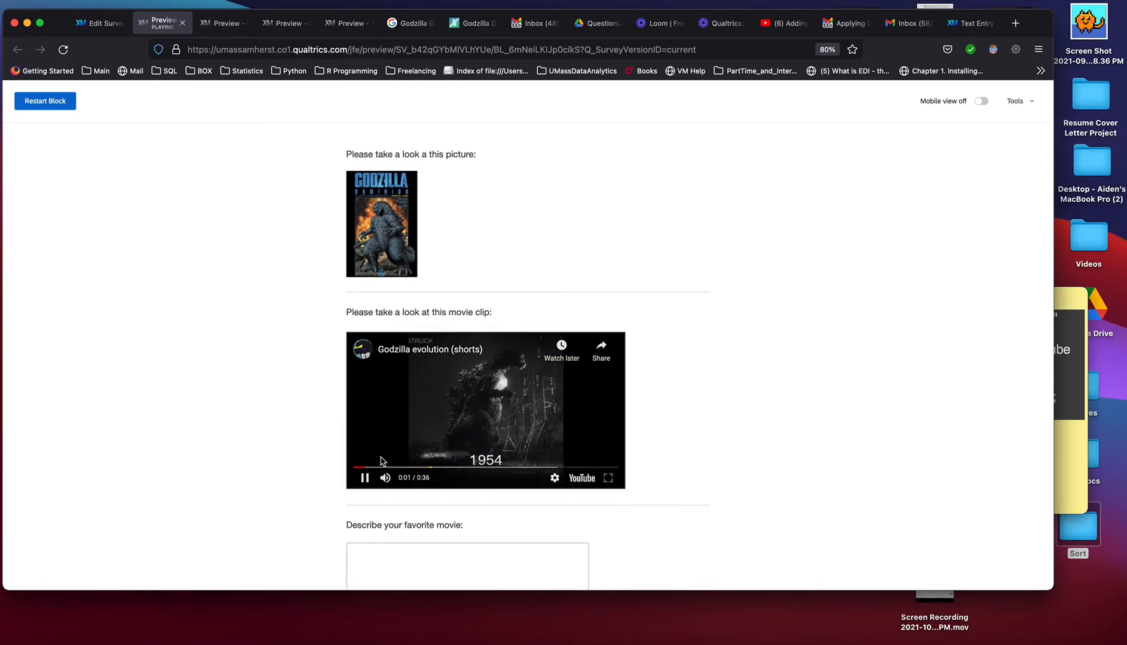
click(366, 479)
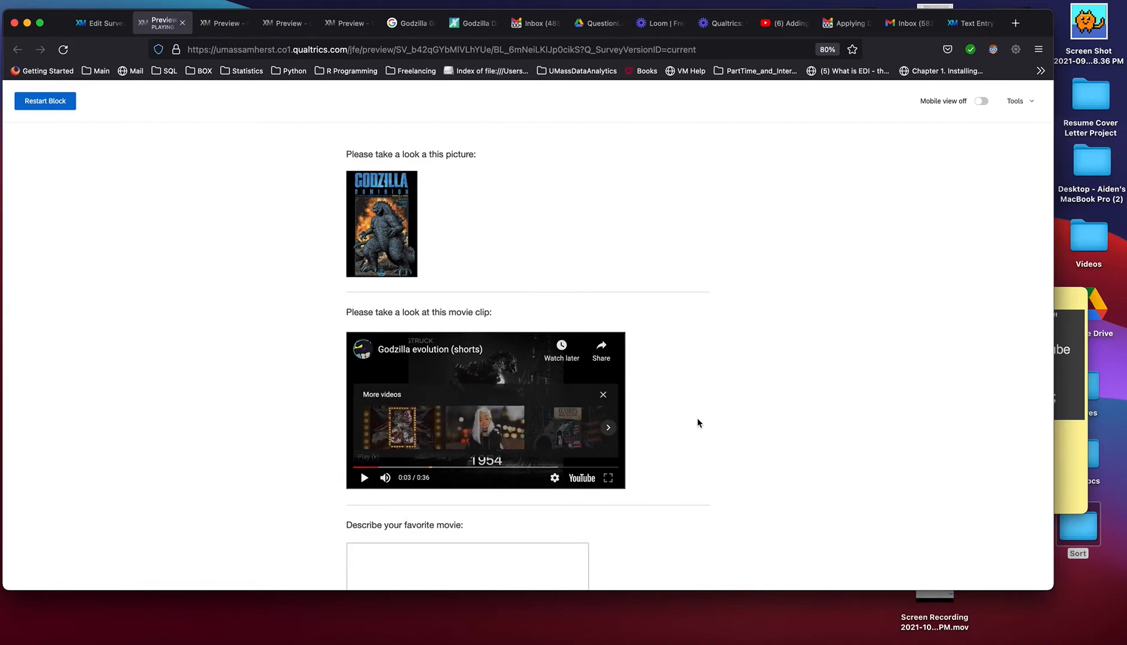
Enter "Godzilla" as the answer to the favorite movie question and try to submit the preview page
scroll(716, 424, down, 4)
click(487, 430)
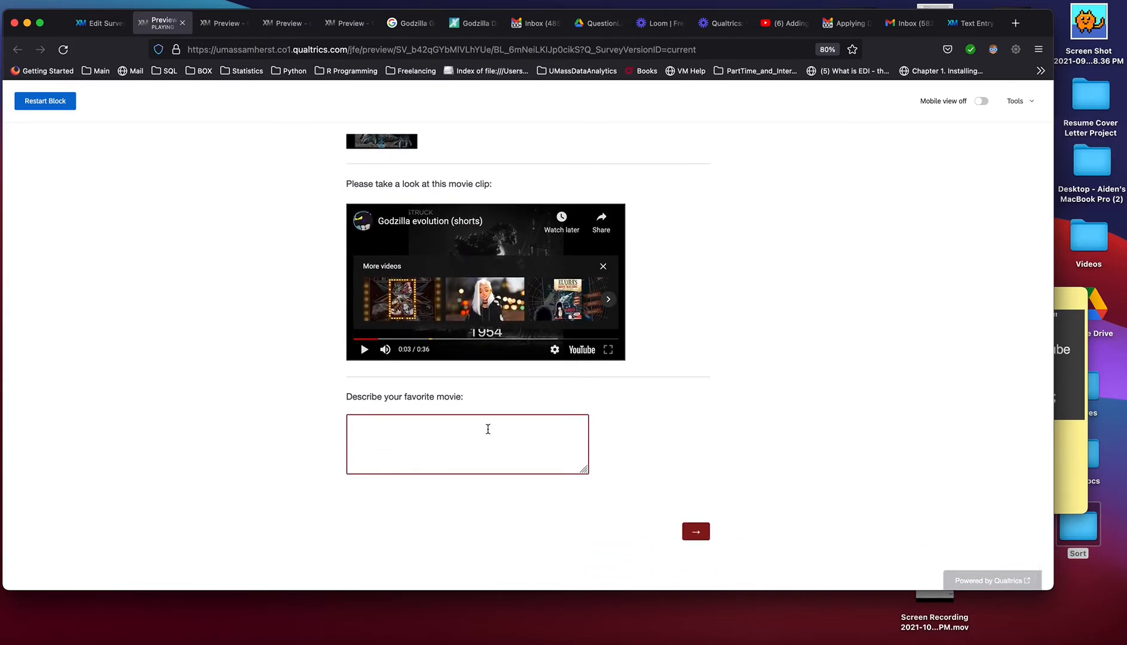
text(Godzilla)
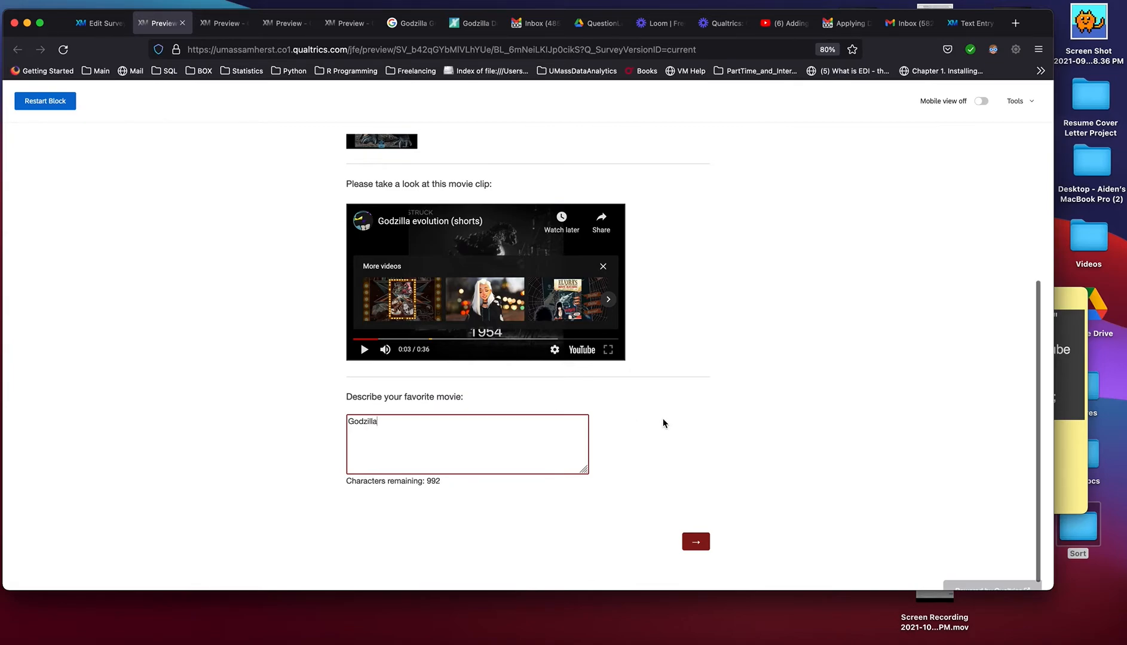
scroll(662, 421, up, 5)
scroll(662, 421, down, 5)
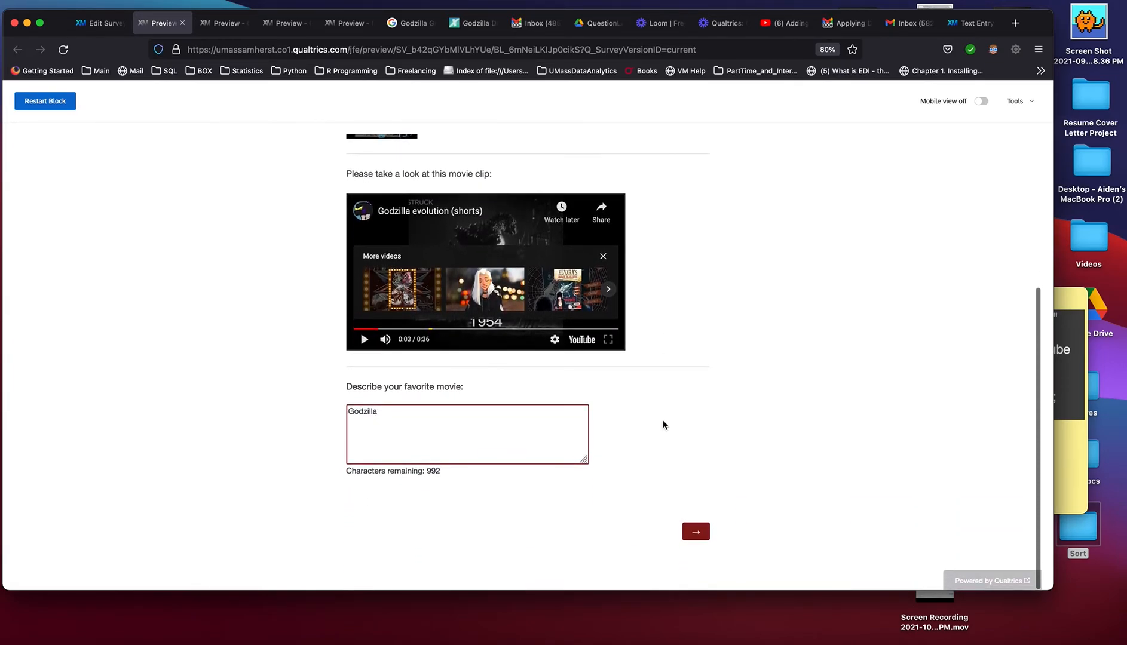
click(700, 530)
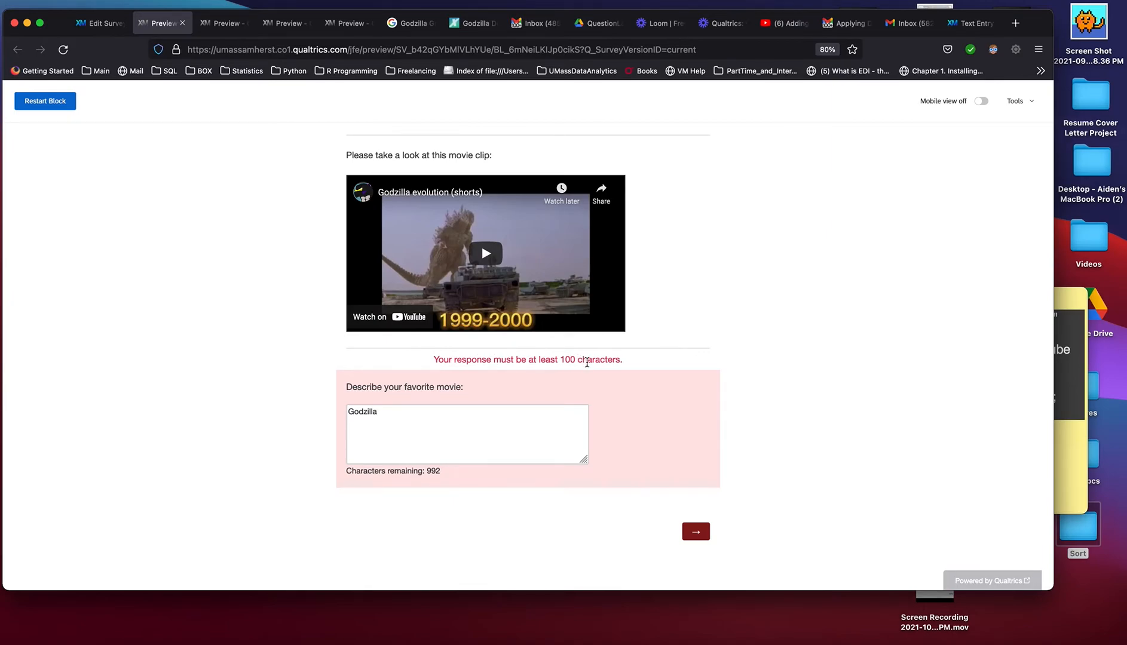
Extend the favorite movie answer with random filler letters after "Godzilla"
click(406, 423)
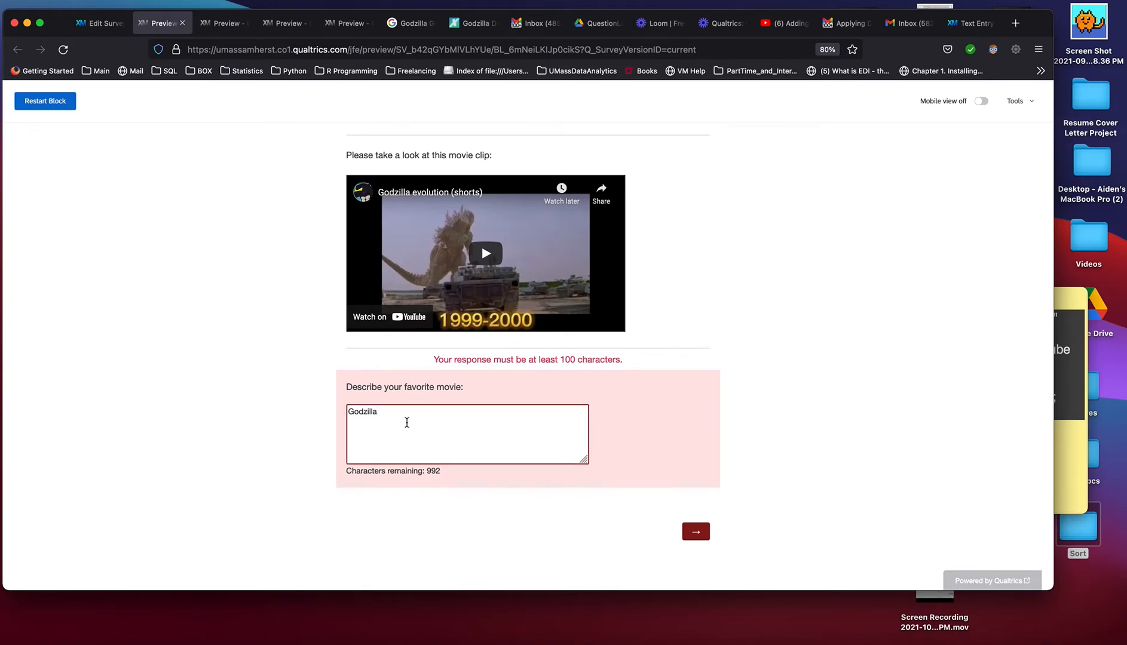
text(fasfasdfasfas)
text(fasfasfsfsfsafasf)
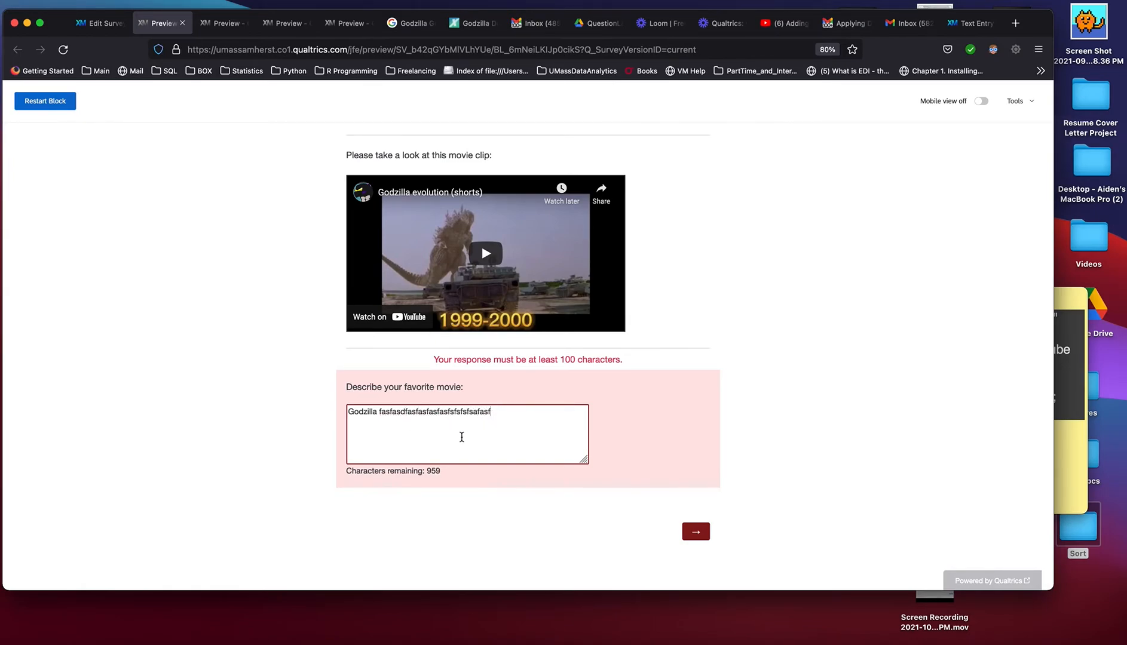
Enable the Ignore validation option for the block preview
scroll(651, 459, up, 1)
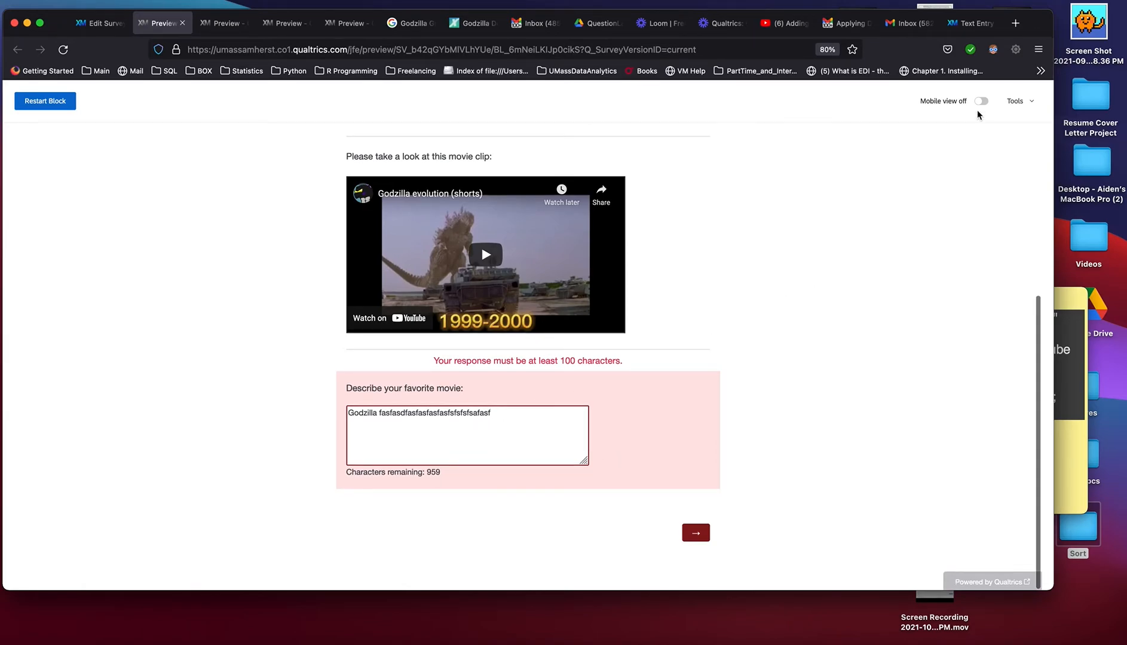
click(1017, 101)
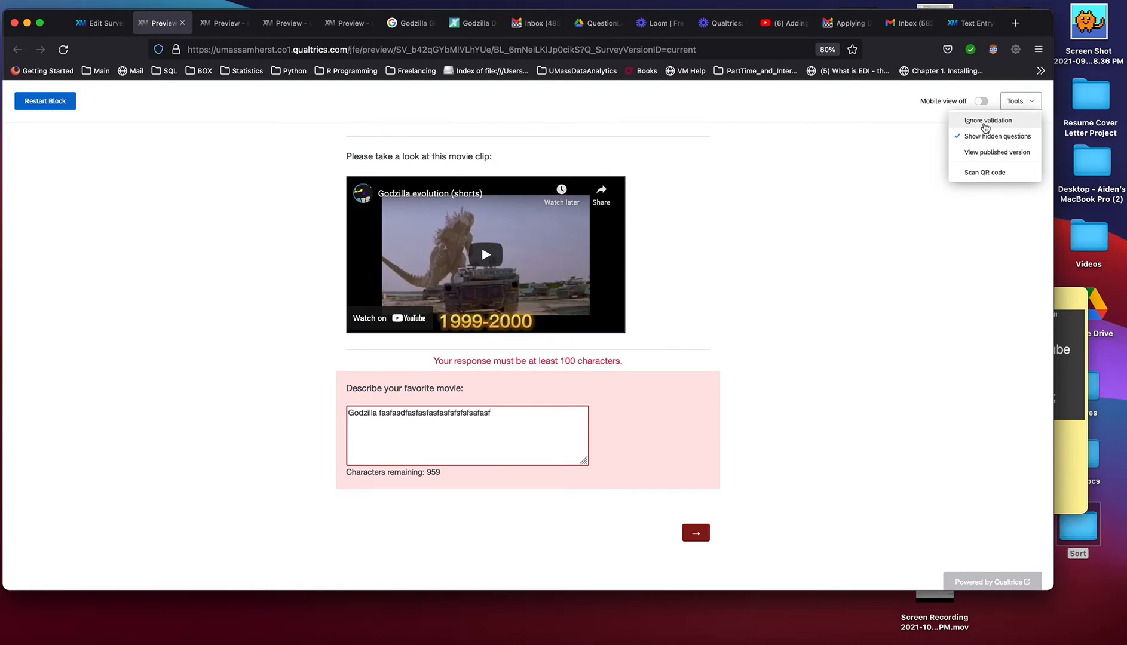
scroll(847, 209, up, 4)
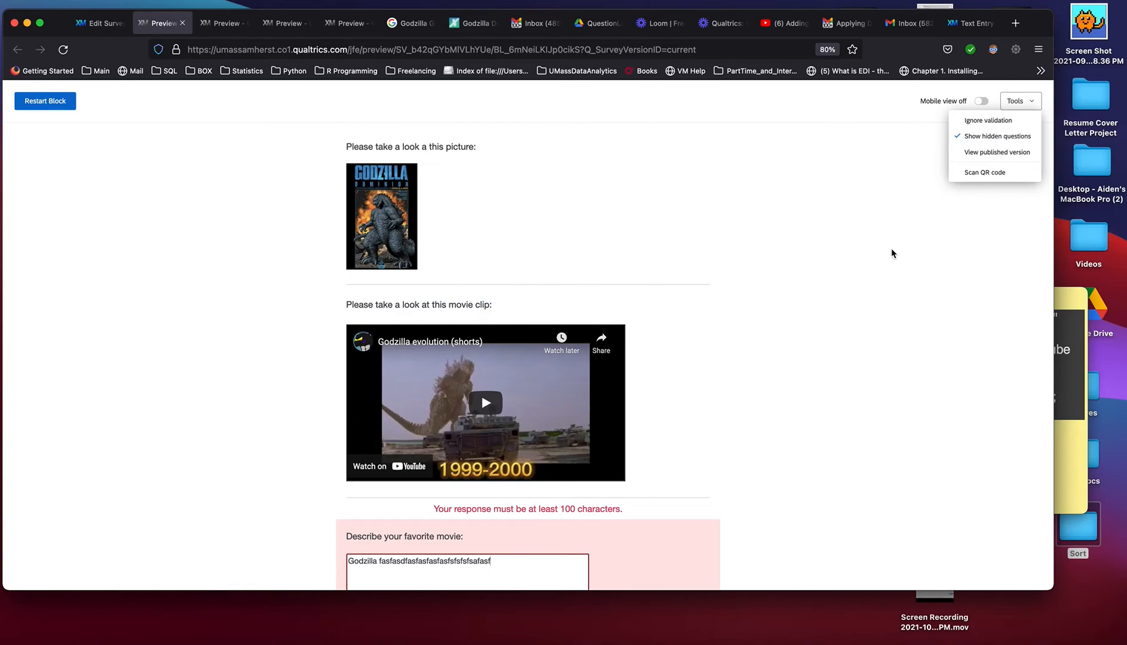
scroll(878, 304, down, 3)
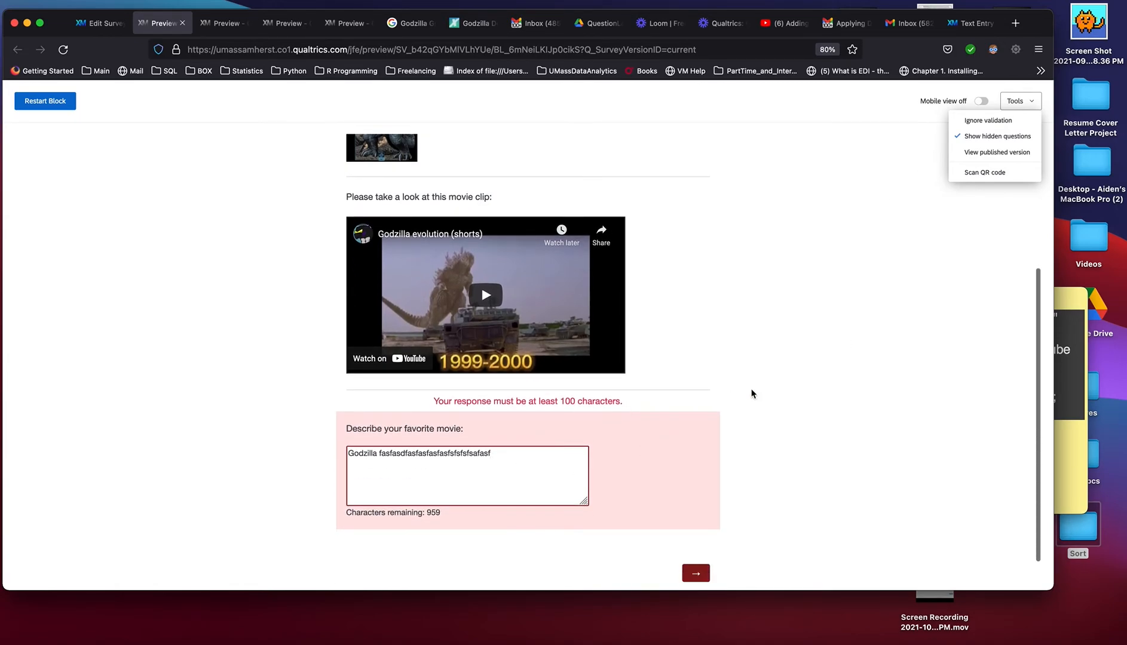
scroll(741, 396, up, 2)
click(992, 120)
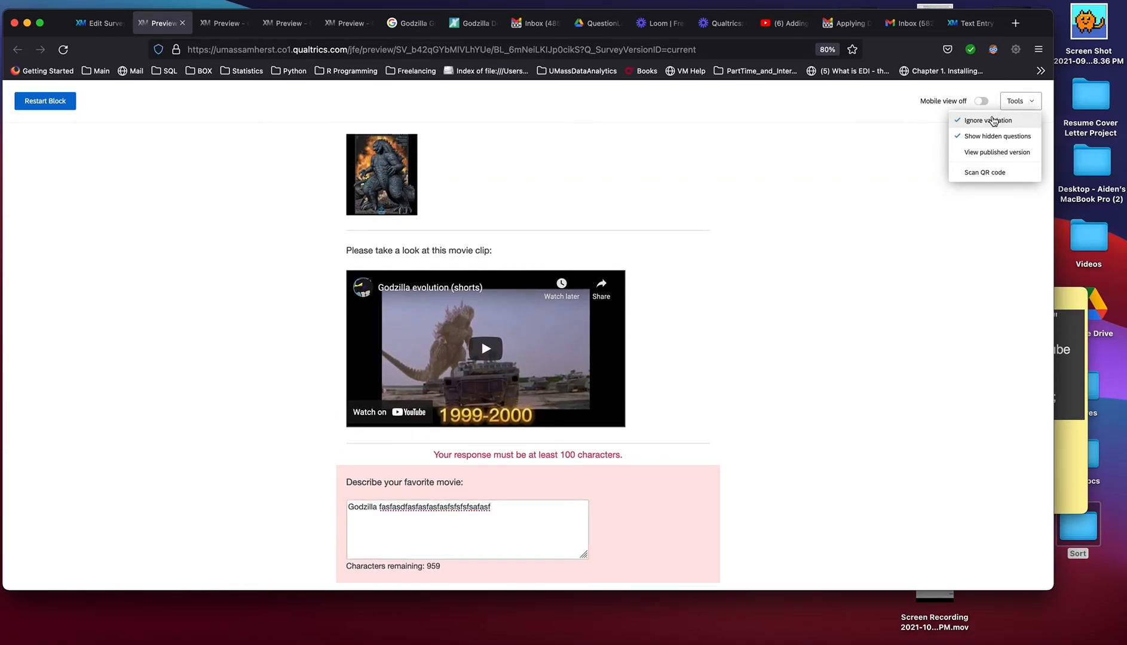
Submit the preview page with the short answer and return to the survey editor at the Text/Graphic block
scroll(951, 268, down, 3)
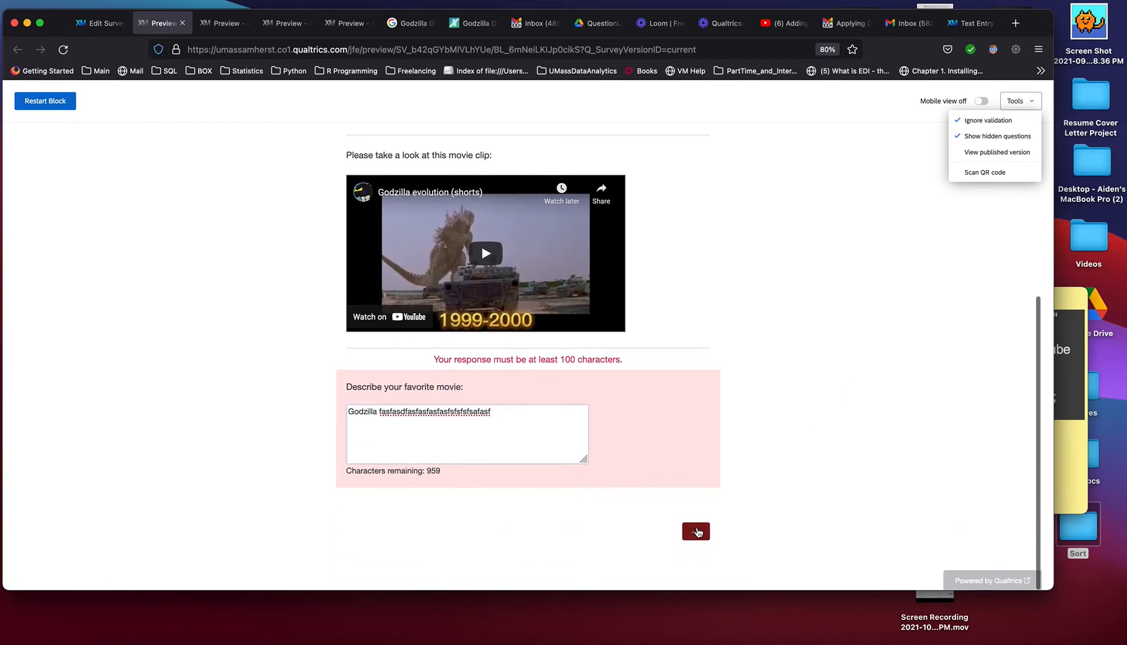
click(696, 532)
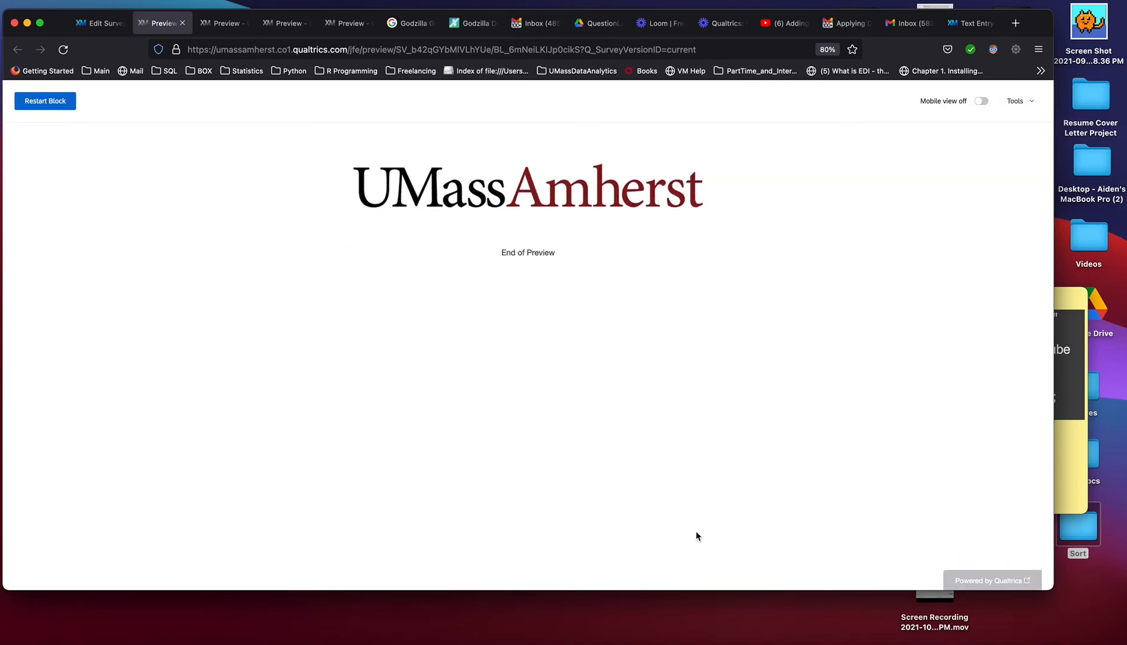
click(107, 23)
scroll(507, 321, down, 5)
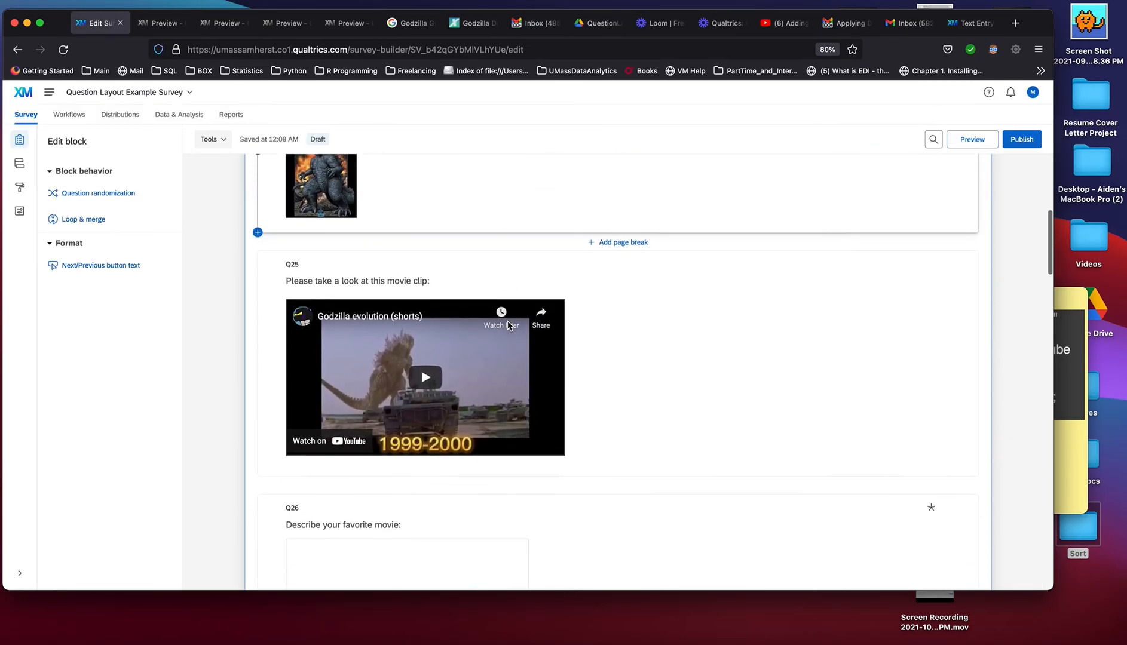
scroll(511, 442, up, 5)
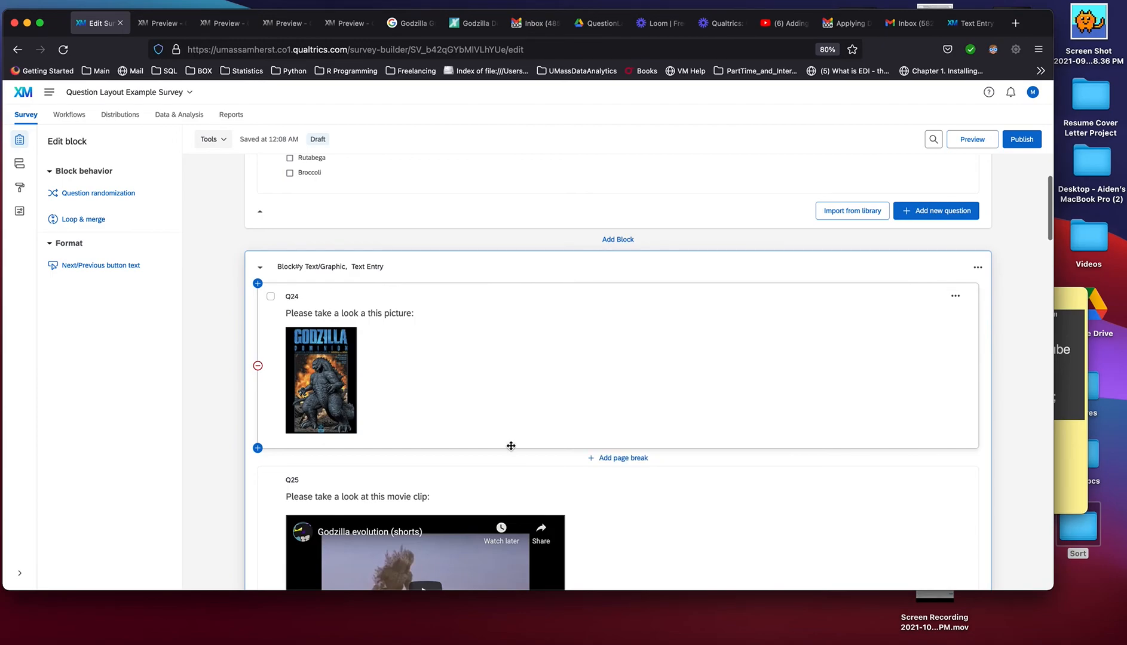
scroll(511, 442, down, 5)
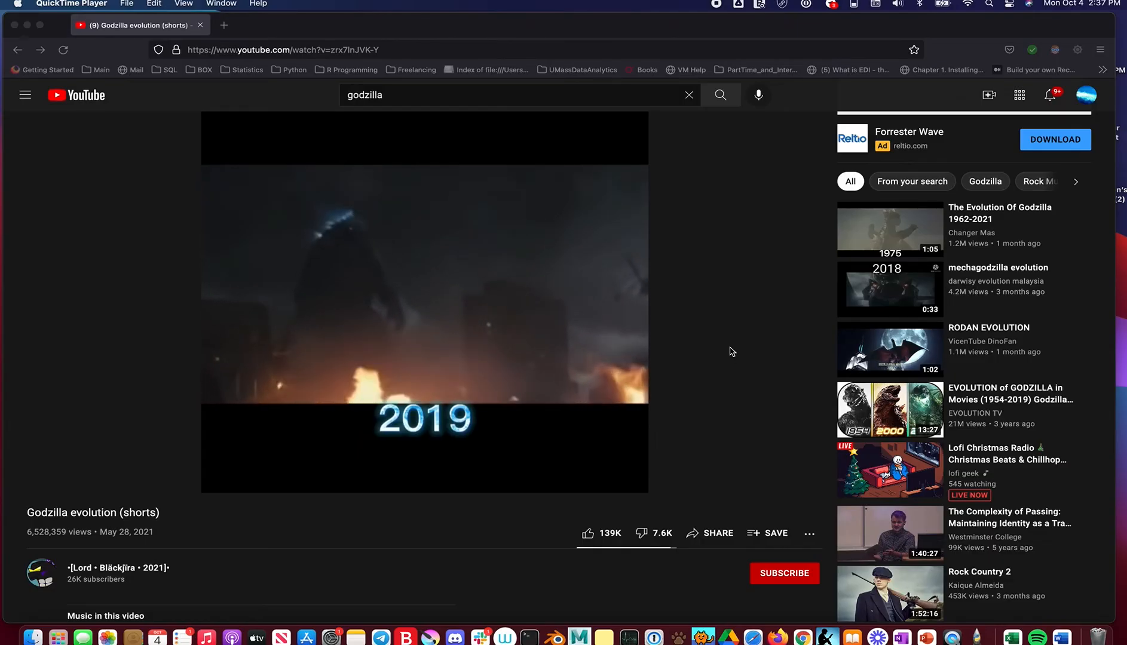
On YouTube, copy the iframe embed code of the "Godzilla evolution (shorts)" video from its sharing options
scroll(739, 398, down, 1)
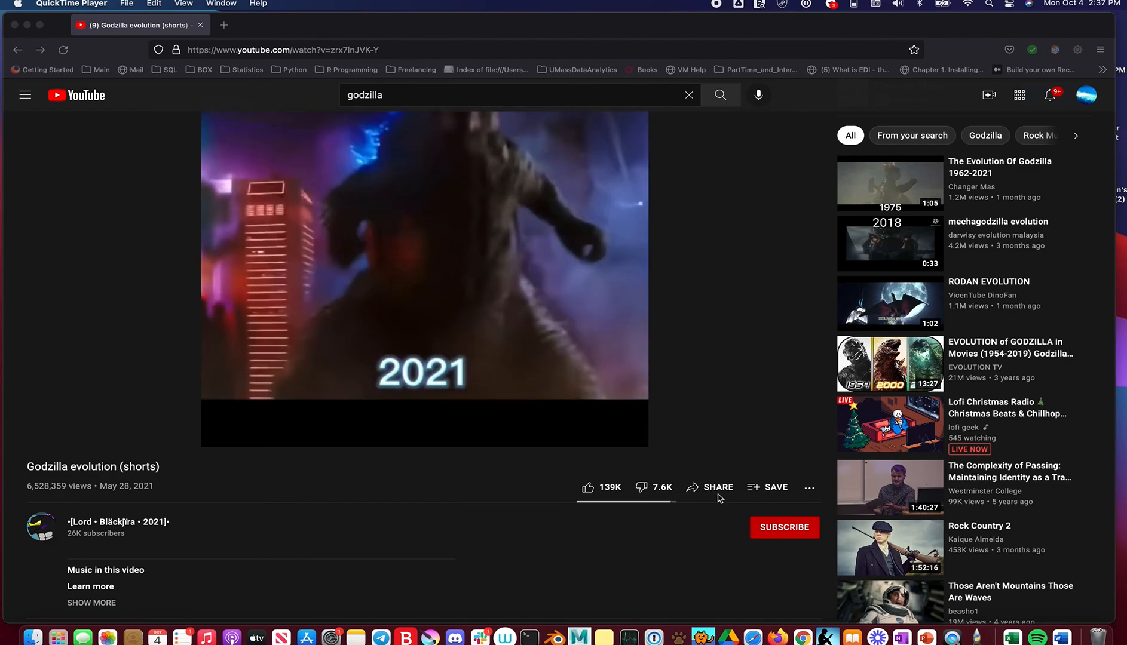
click(723, 491)
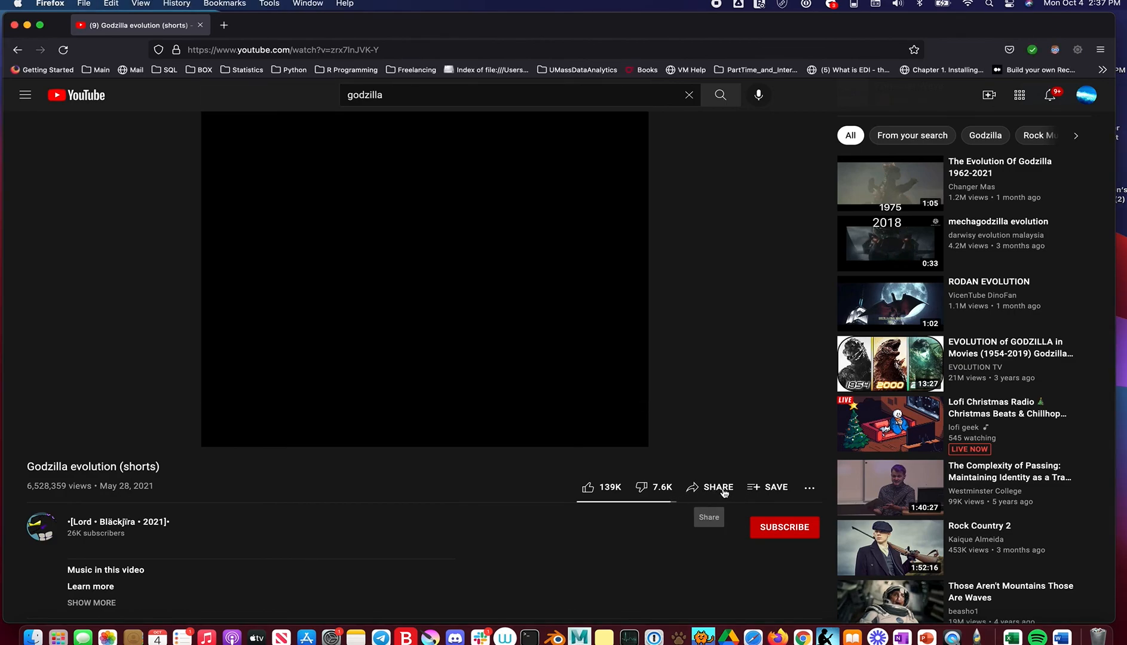
click(723, 491)
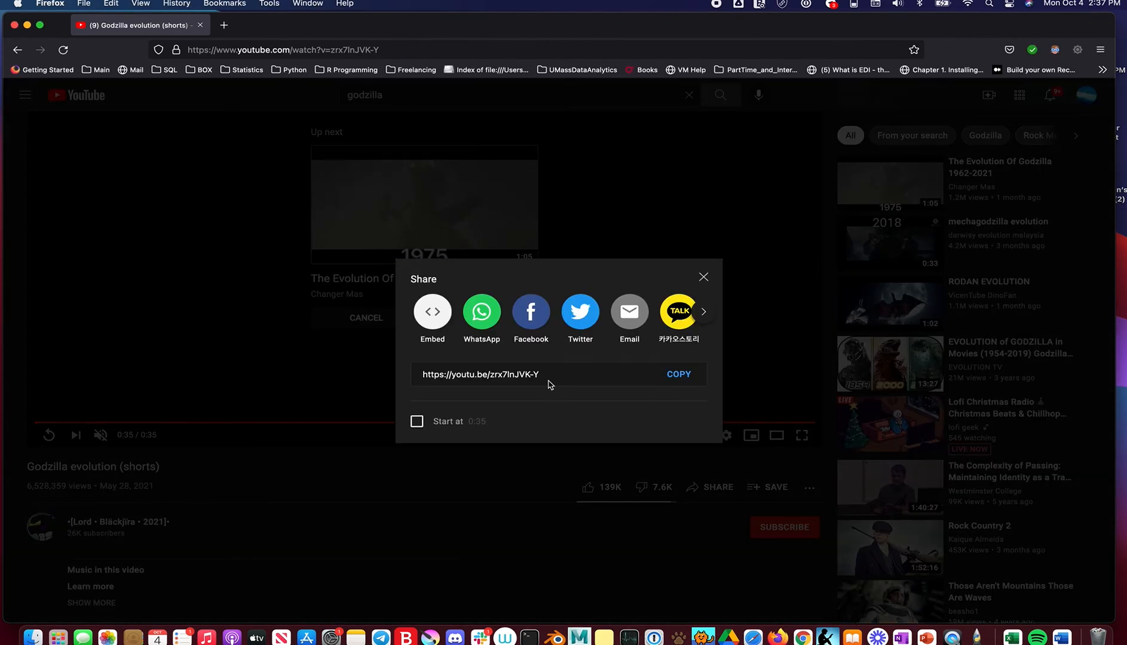
click(429, 310)
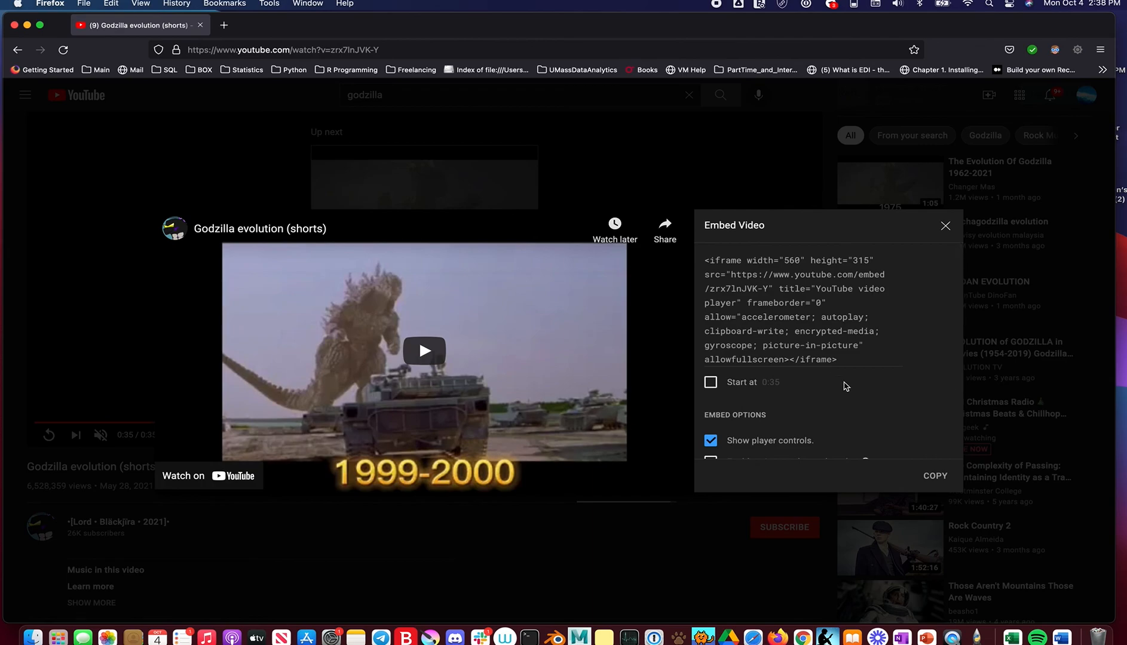
click(936, 477)
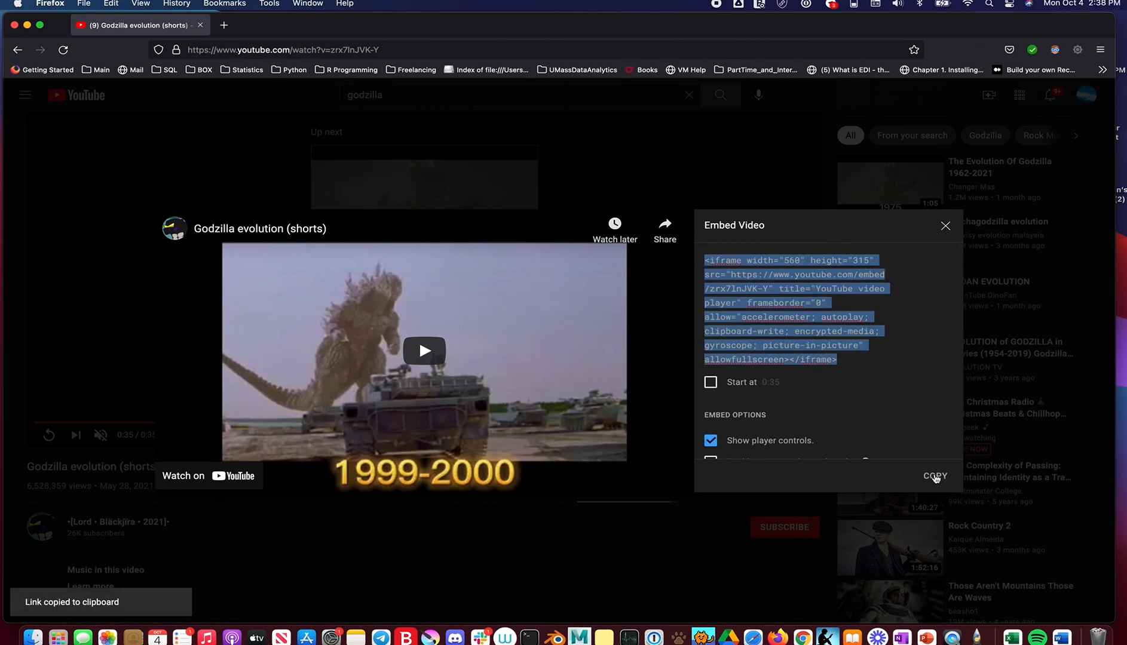